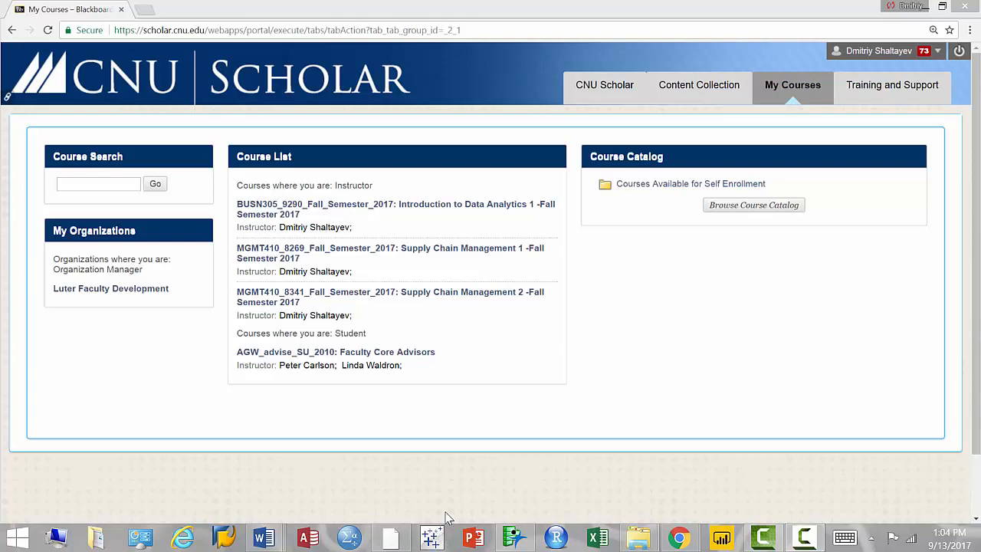
# Switch to Tableau and review the file types it can open as other files, leaving without choosing one.
pyautogui.click(432, 538)
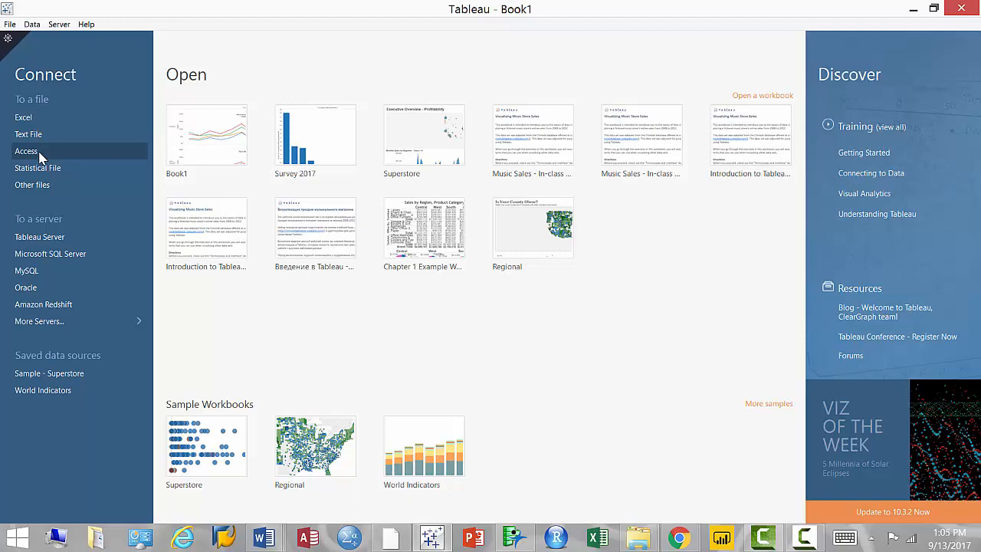
pyautogui.click(52, 182)
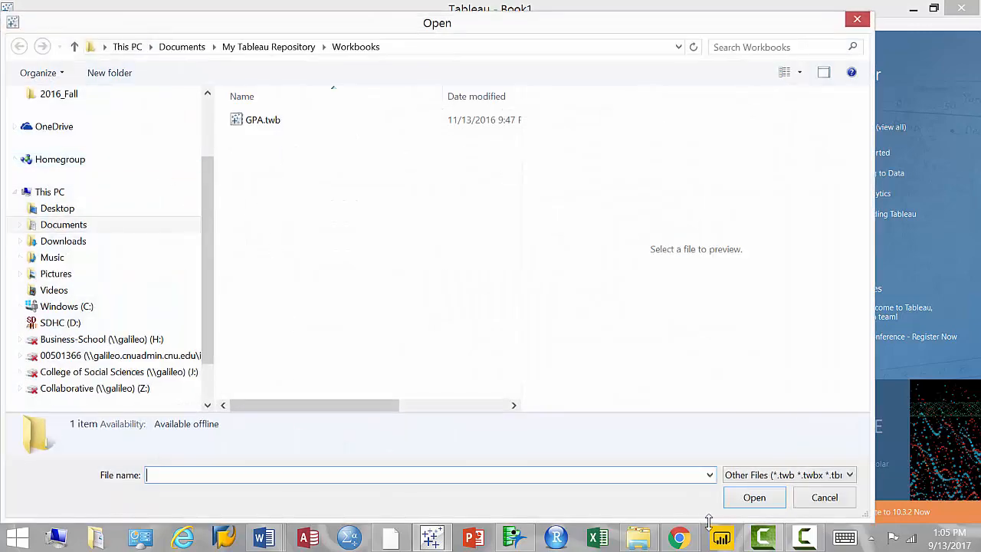
pyautogui.click(802, 475)
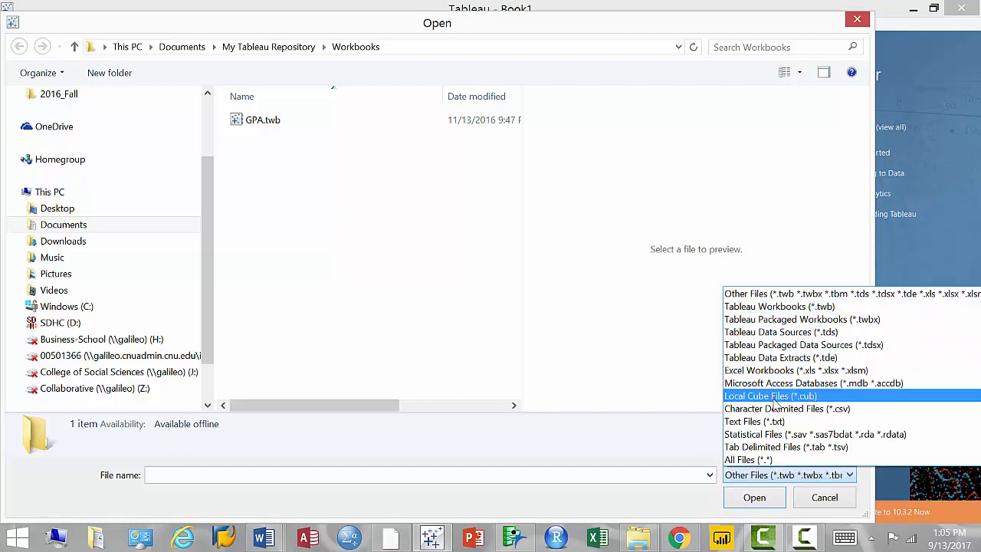
pyautogui.click(837, 501)
pyautogui.click(824, 497)
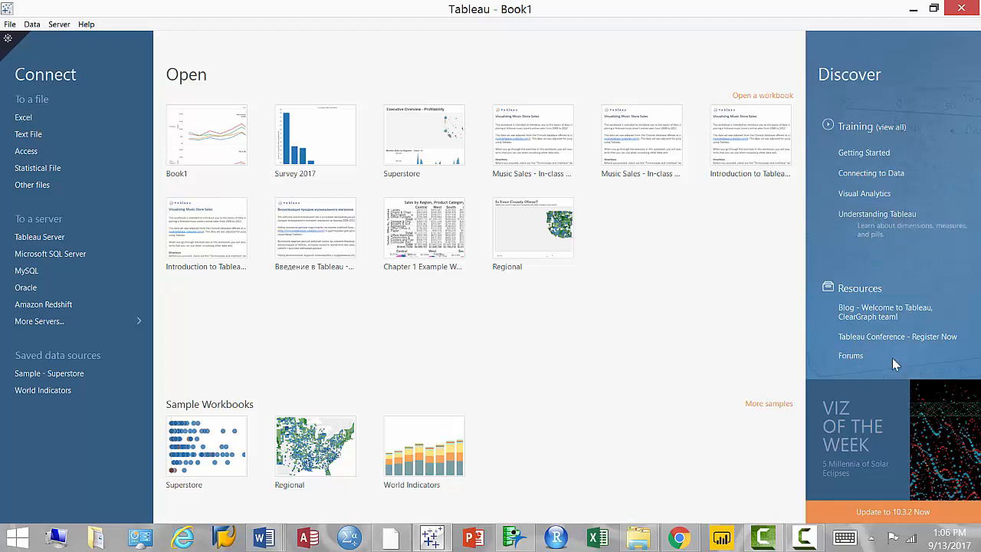
# Open the Tableau Public gallery from the start page and browse the Viz of the Day examples.
pyautogui.click(842, 444)
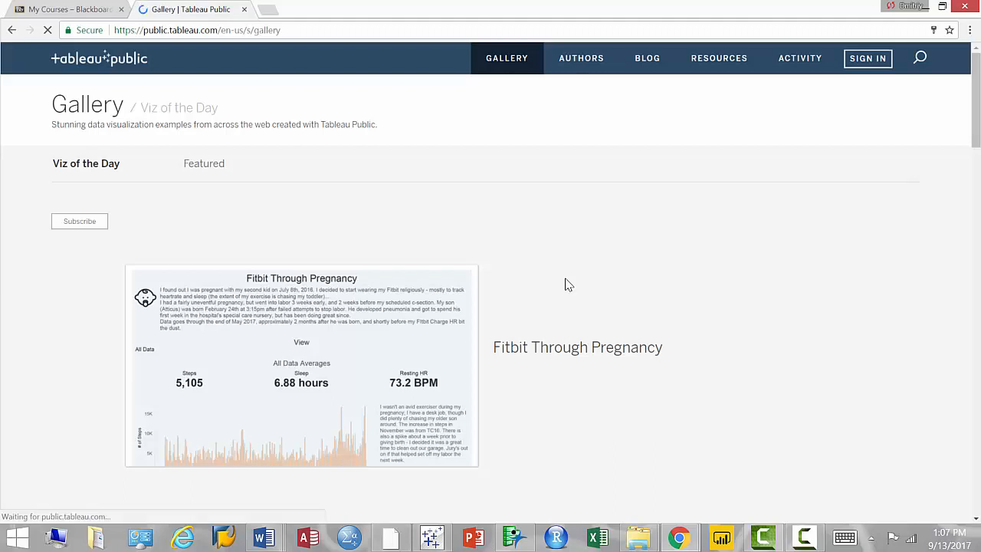
pyautogui.scroll(-3, 568, 285)
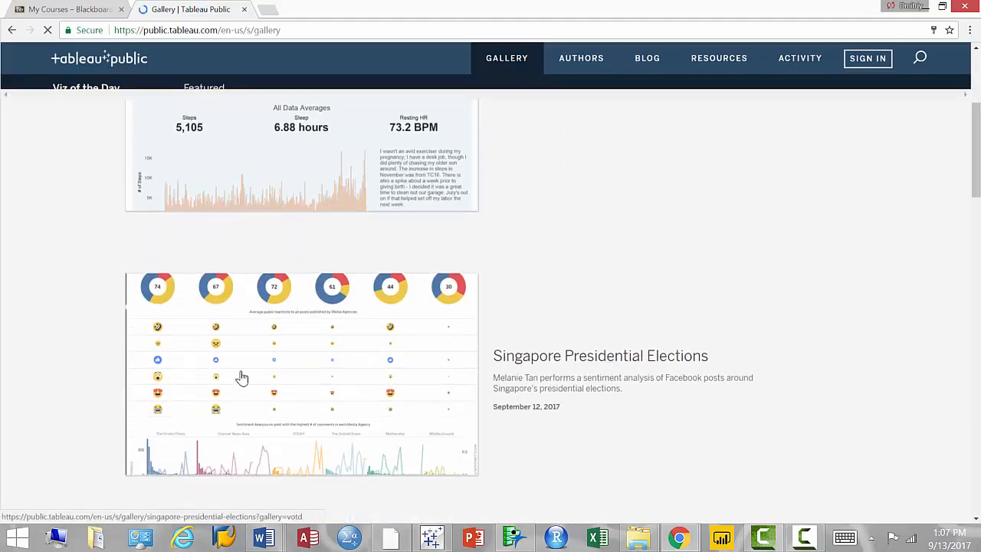
pyautogui.scroll(3, 344, 333)
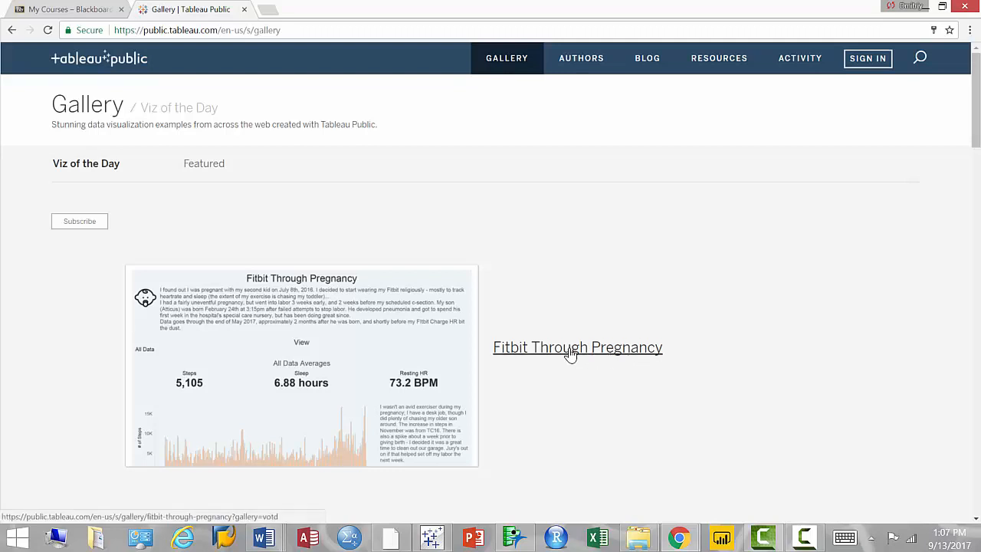
pyautogui.scroll(-5, 360, 420)
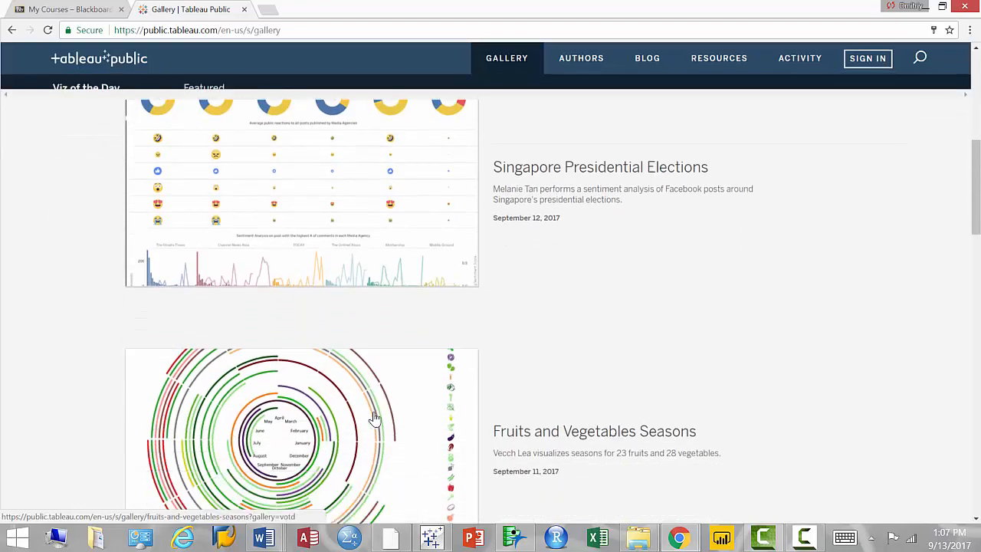
pyautogui.scroll(-2, 374, 418)
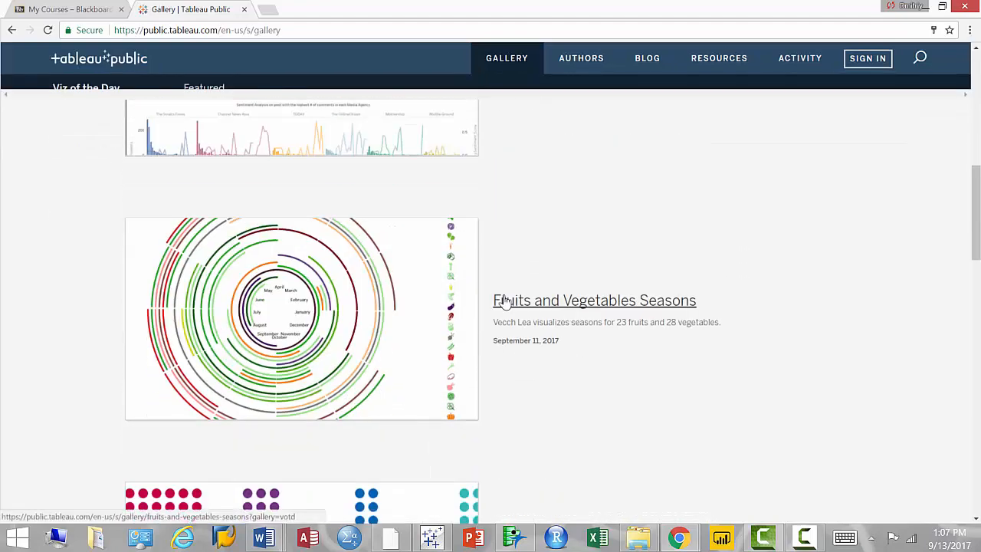
pyautogui.scroll(7, 433, 311)
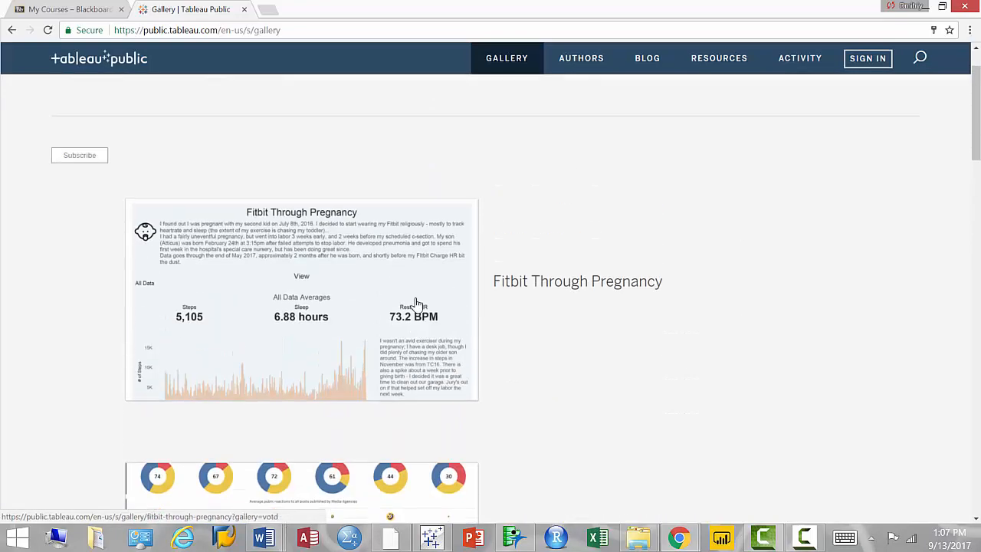
pyautogui.scroll(1, 414, 304)
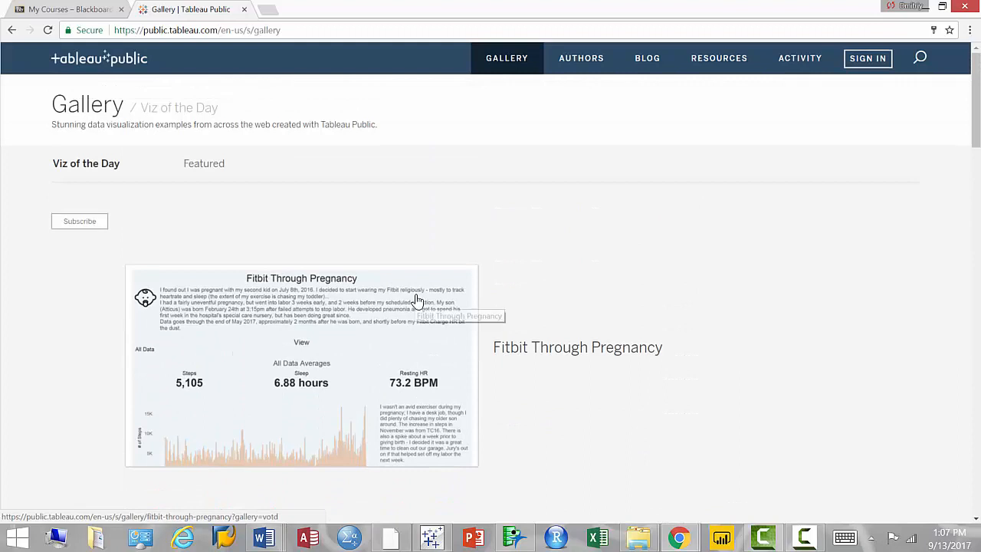
# Open the Energy in America visualization from the Featured gallery and look over its map, charts and description.
pyautogui.click(207, 168)
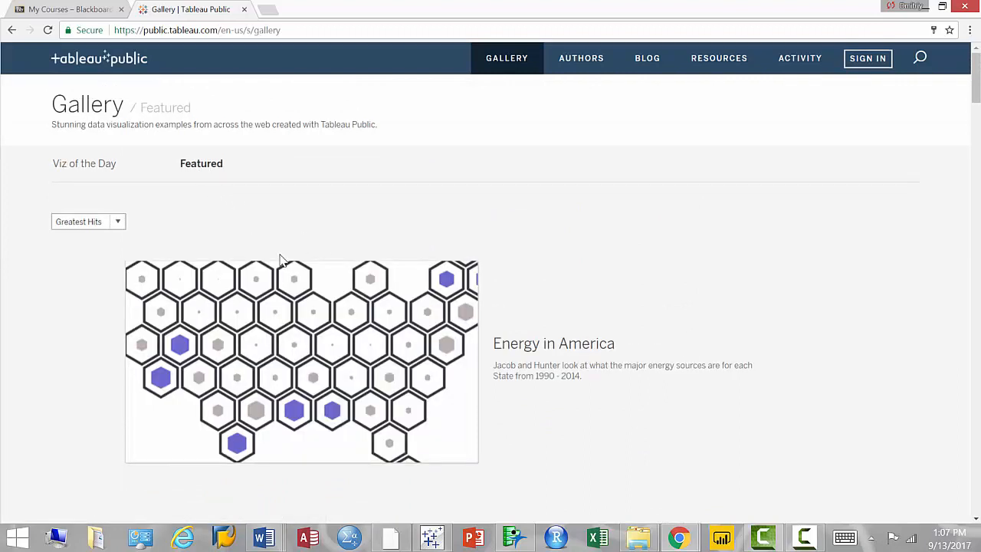
pyautogui.click(381, 429)
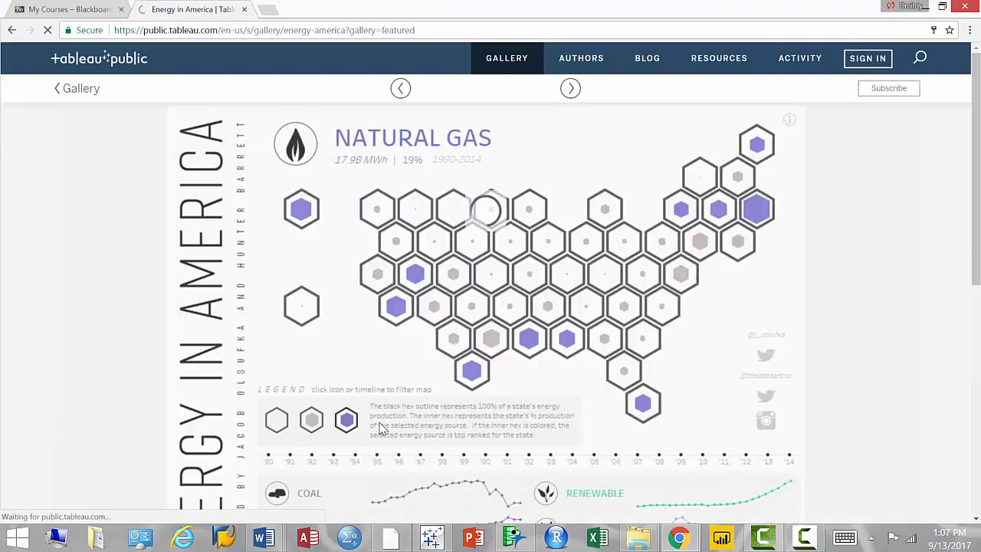
pyautogui.scroll(-5, 438, 389)
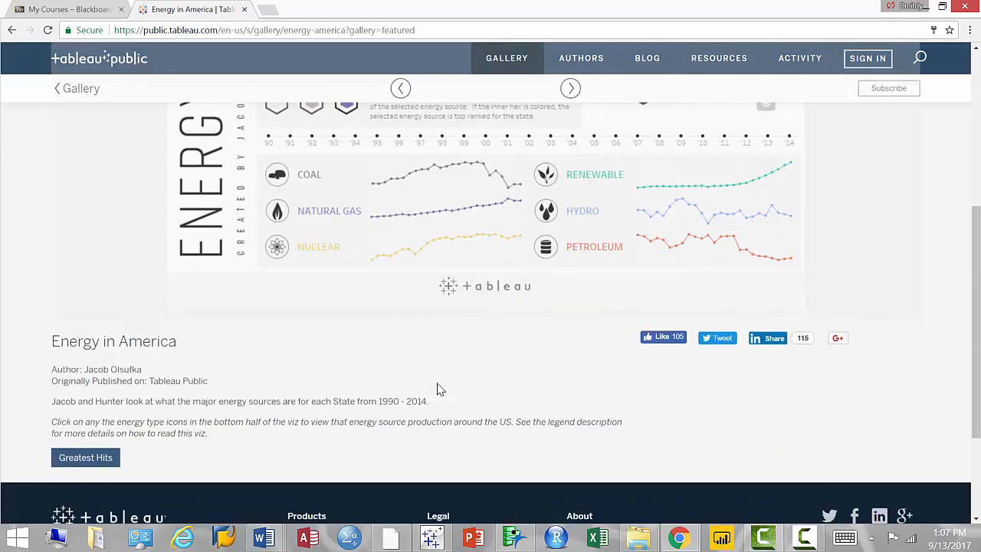
pyautogui.scroll(5, 438, 389)
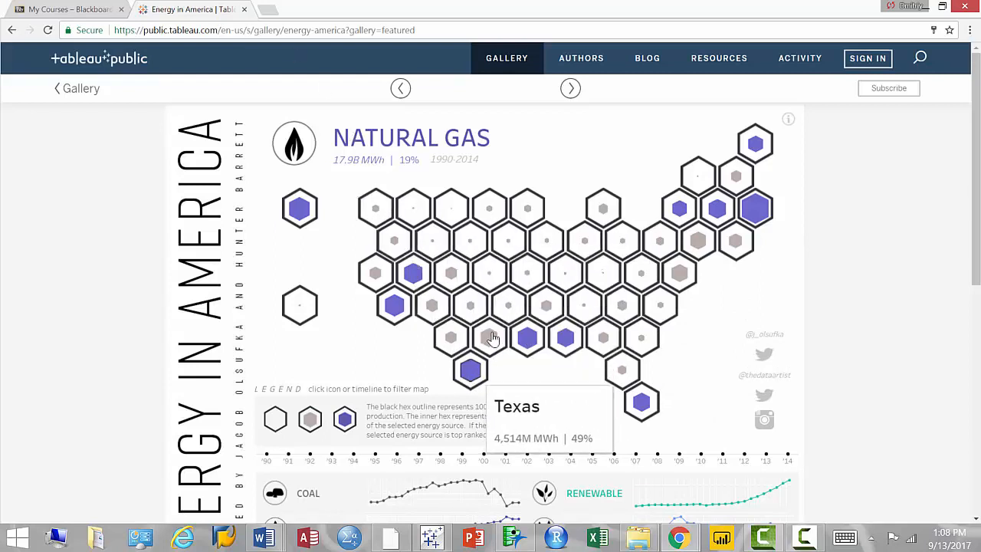
# Examine the energy source trend charts and the natural gas details of individual states on the hexagon map.
pyautogui.scroll(-3, 503, 352)
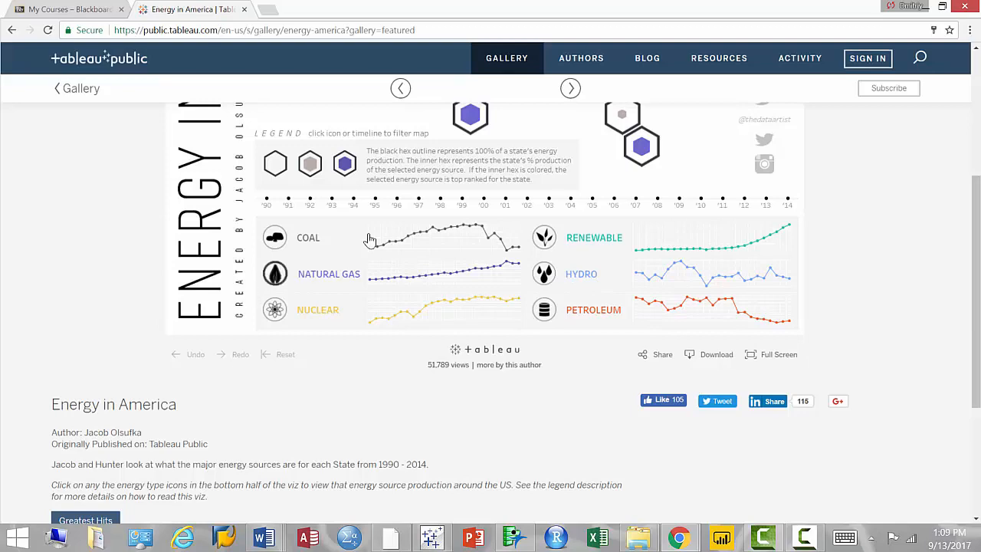
pyautogui.scroll(3, 376, 239)
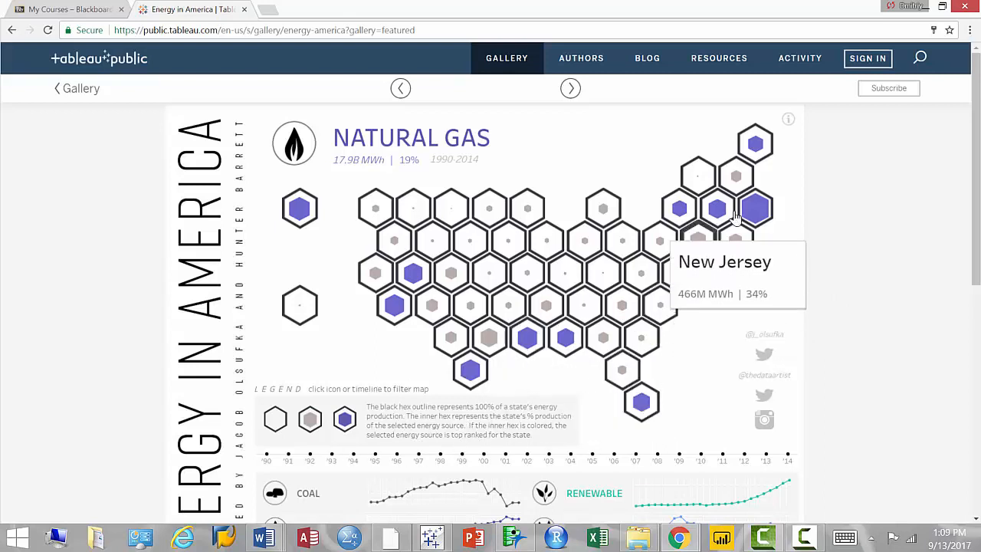
pyautogui.moveTo(681, 230)
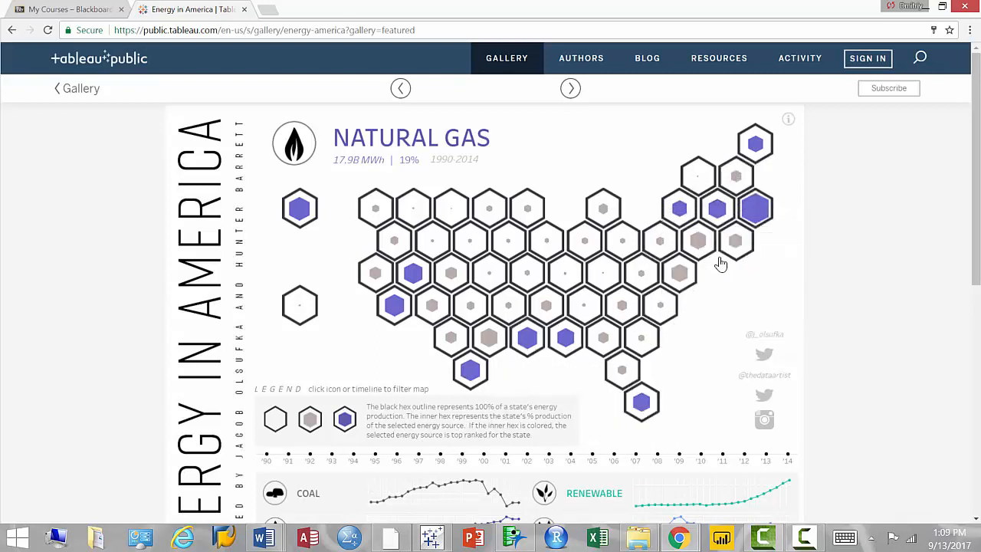
pyautogui.moveTo(546, 277)
pyautogui.moveTo(757, 218)
# Filter the Energy in America map to coal and view the energy source charts below it.
pyautogui.scroll(-2, 705, 256)
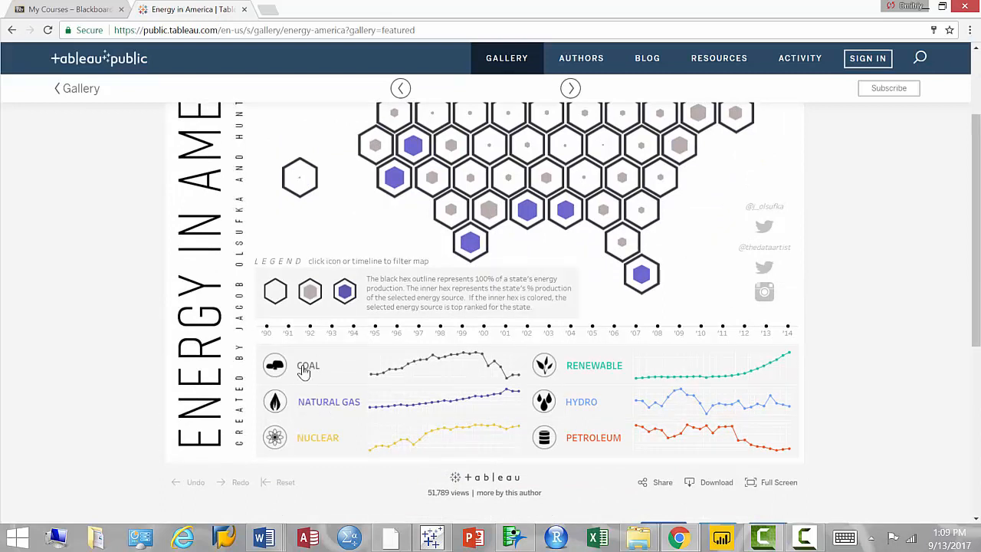
pyautogui.click(338, 446)
pyautogui.scroll(1, 377, 347)
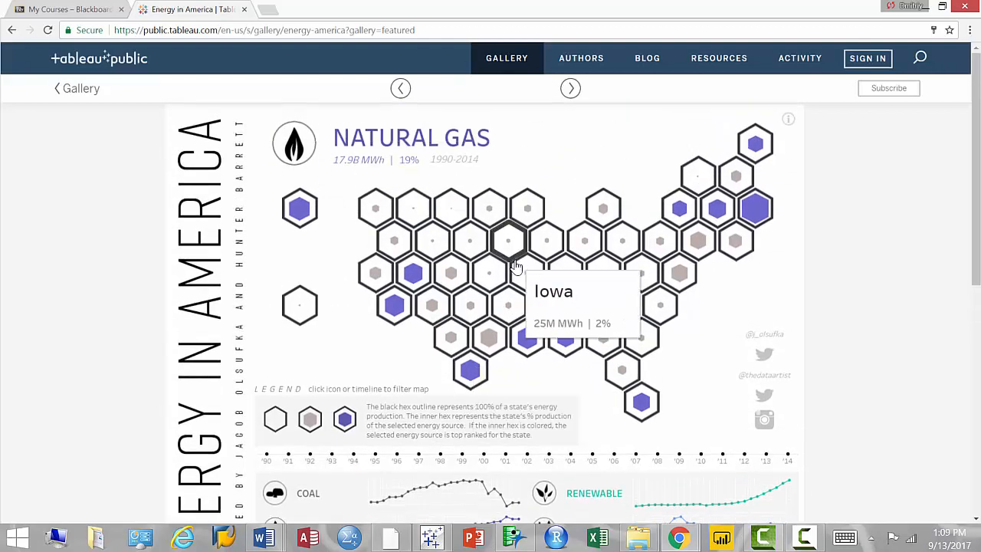
pyautogui.click(356, 393)
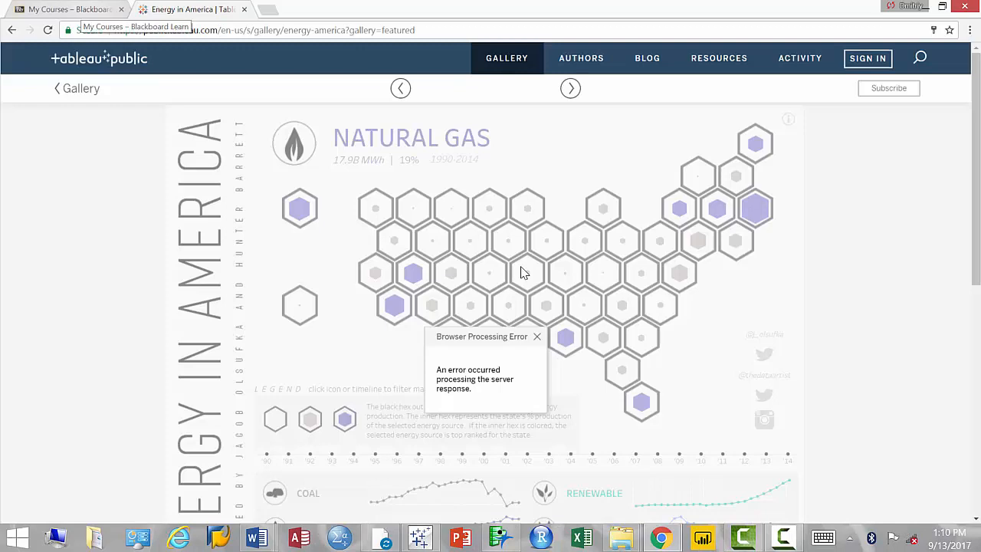
pyautogui.hotkey('ctrl', 'shift', 'Tab')
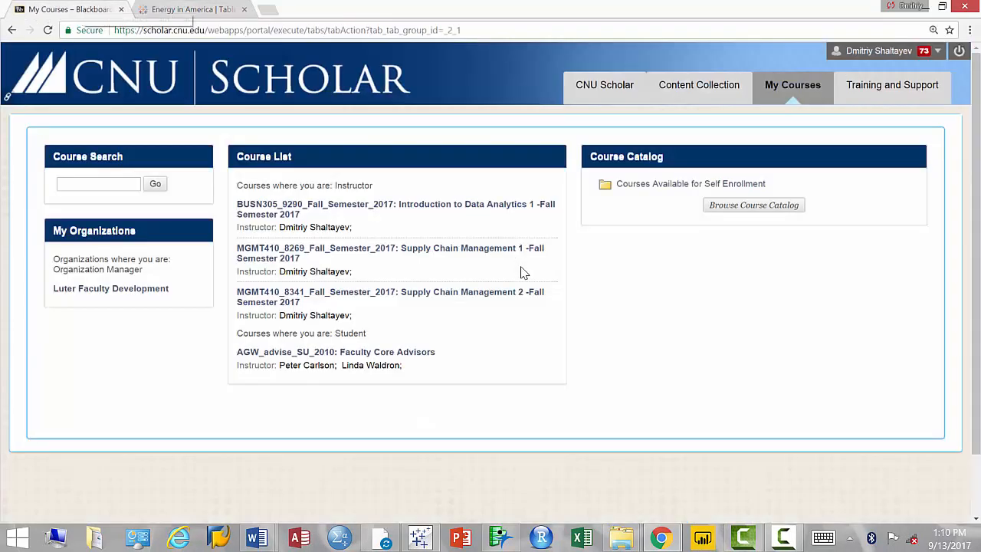
pyautogui.hotkey('ctrl', 'Tab')
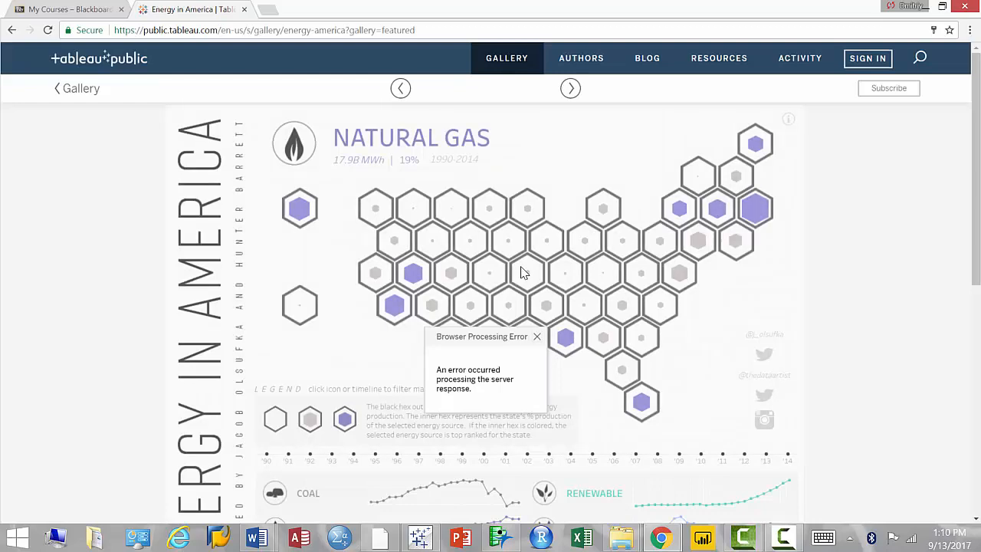
pyautogui.scroll(-3, 521, 272)
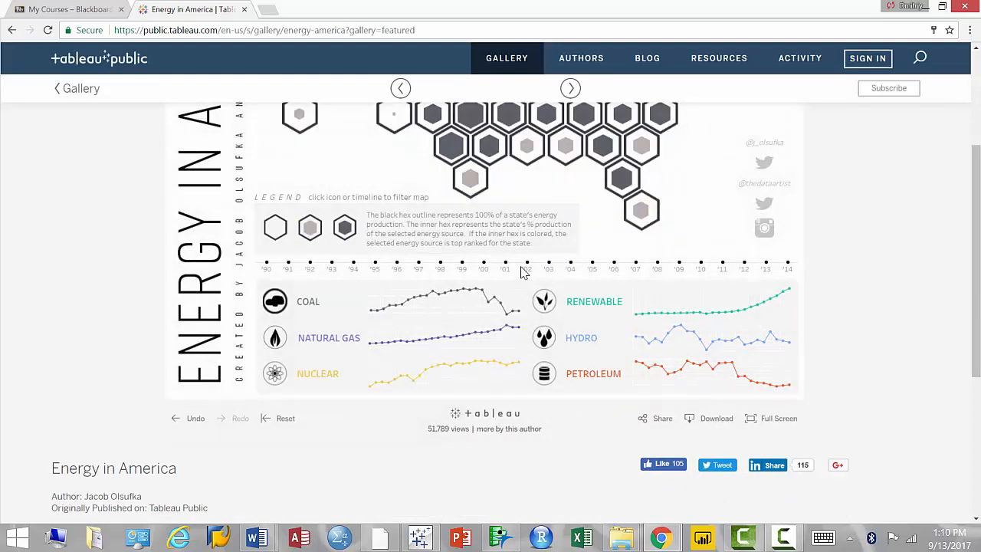
# Select Virginia on the coal map and examine its yearly trends for each energy source.
pyautogui.scroll(3, 521, 272)
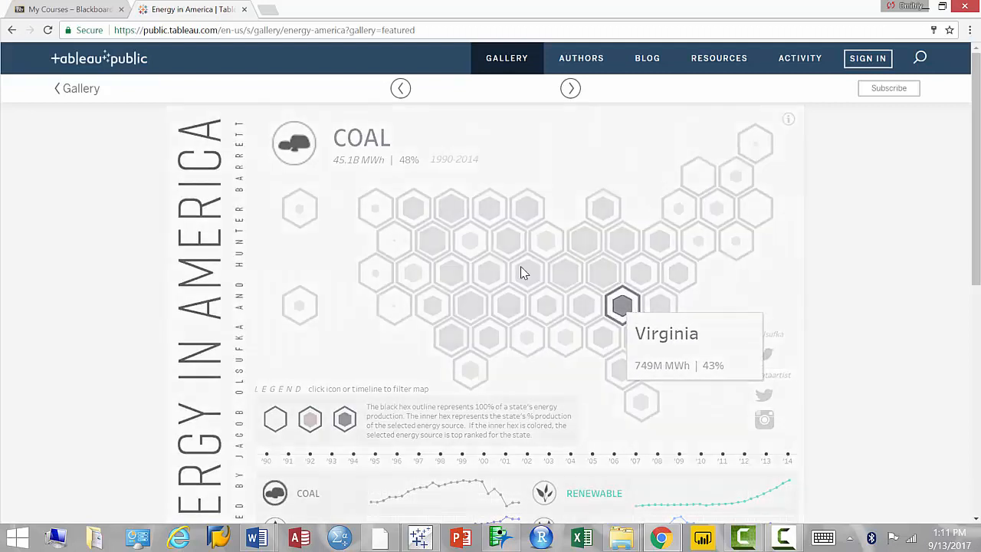
pyautogui.scroll(-2, 521, 272)
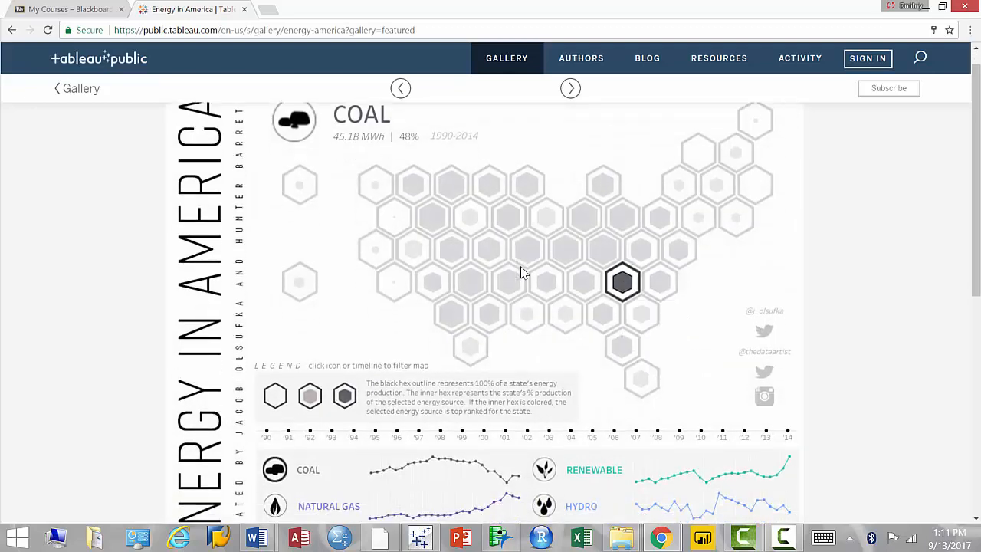
pyautogui.scroll(-1, 521, 271)
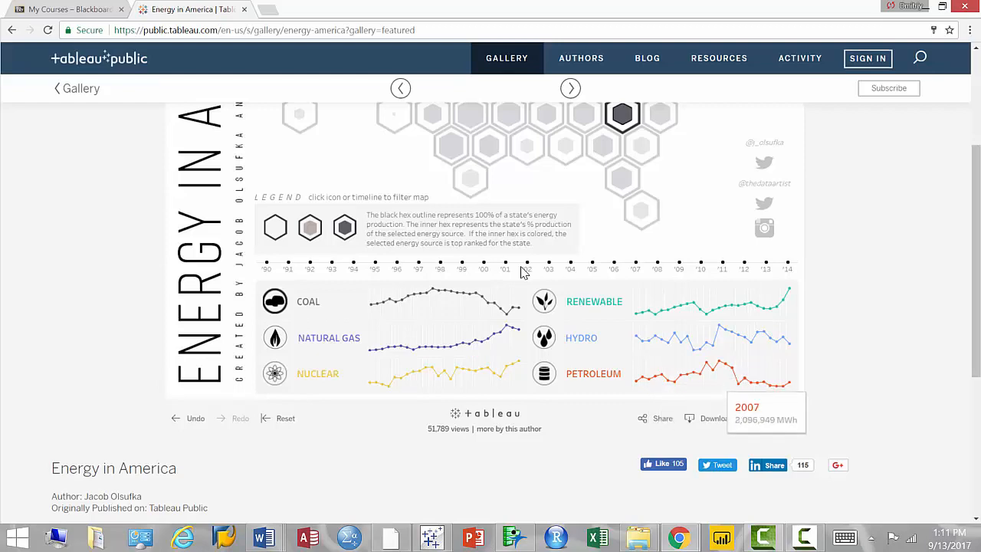
pyautogui.scroll(3, 521, 272)
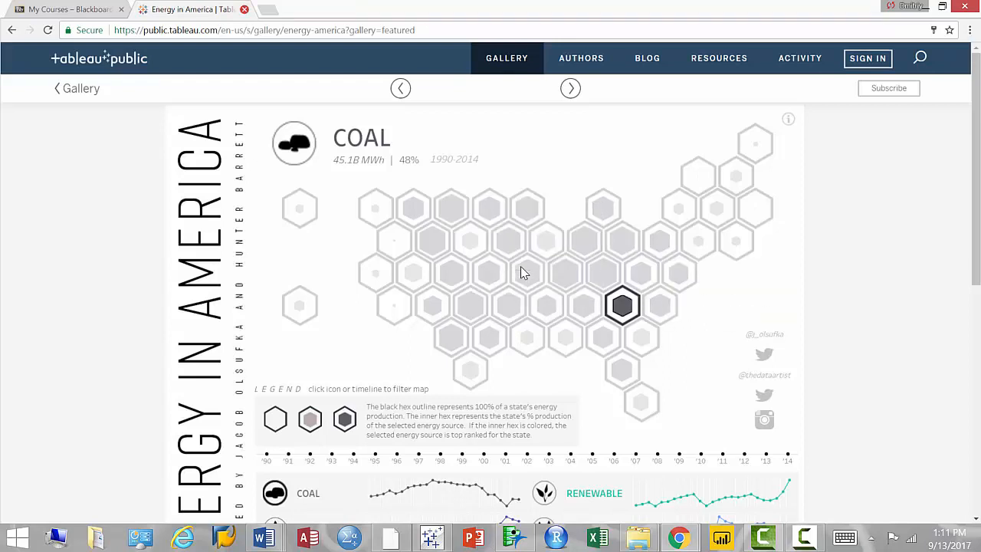
# Close the Energy in America page and open the Introduction to Data Analytics 1 - Fall Semester 2017 course.
pyautogui.hotkey('ctrl', 'w')
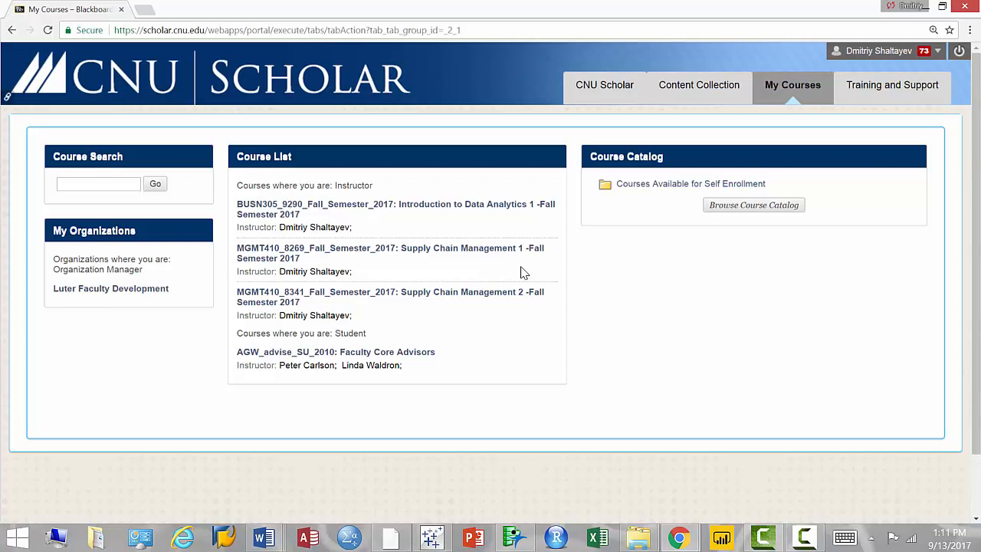
pyautogui.press('Tab')
pyautogui.press('Tab')
pyautogui.press('Tab')
pyautogui.press('Return')
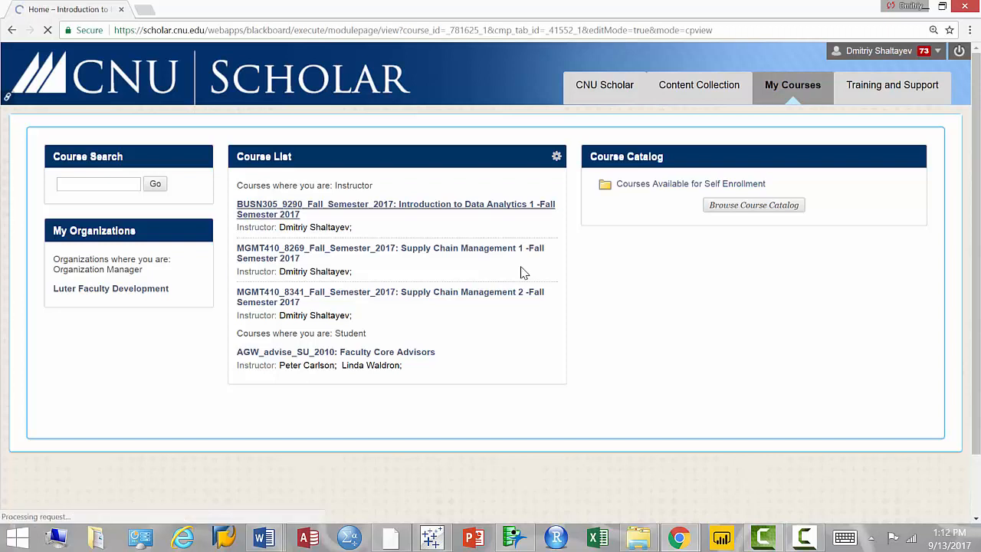
# Open the Tableau content page of the Introduction to Data Analytics course.
pyautogui.press('Tab')
pyautogui.press('Tab')
pyautogui.press('Tab')
pyautogui.press('Tab')
pyautogui.press('Tab')
pyautogui.press('Tab')
pyautogui.press('Tab')
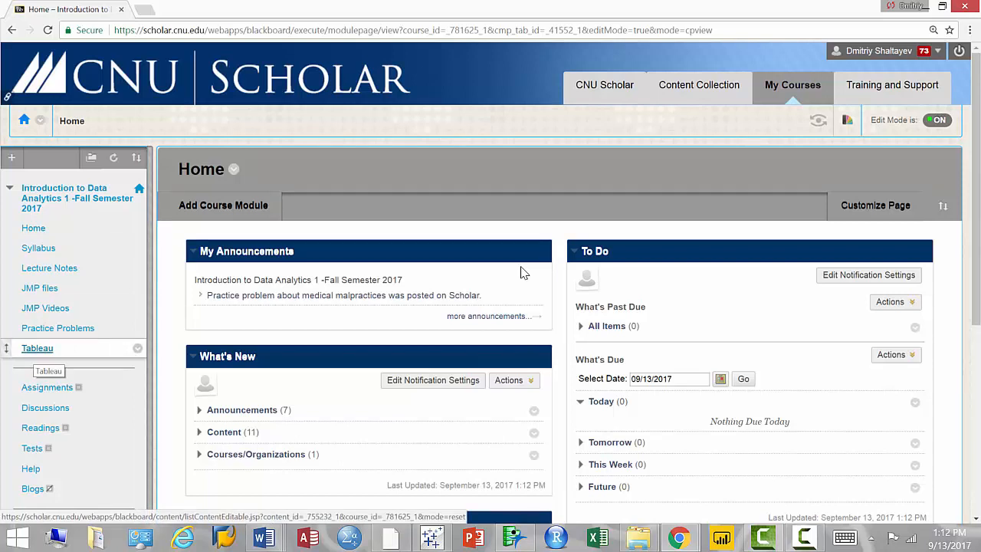
pyautogui.press('Return')
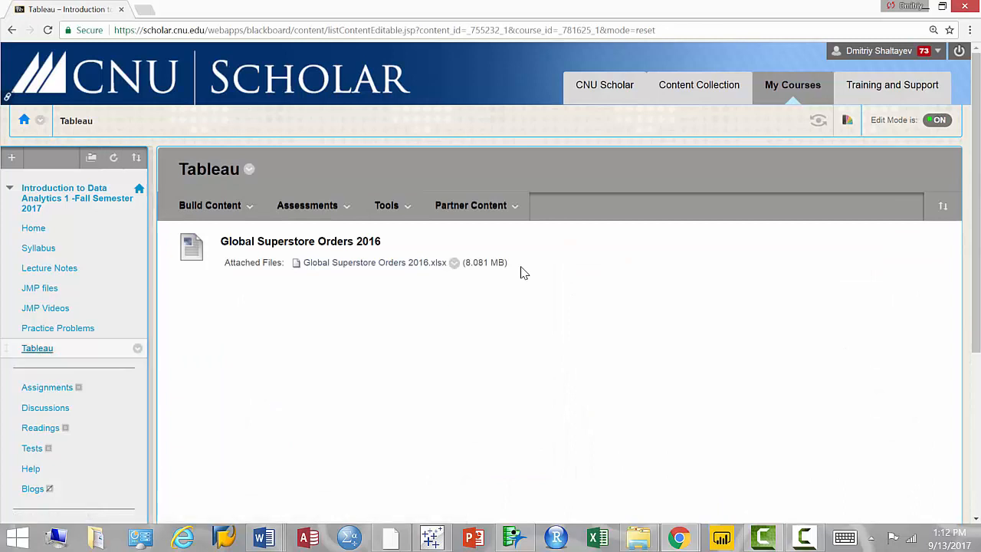
# Download the attached file Global Superstore Orders 2016.xlsx and show it in its download folder.
pyautogui.press('Tab')
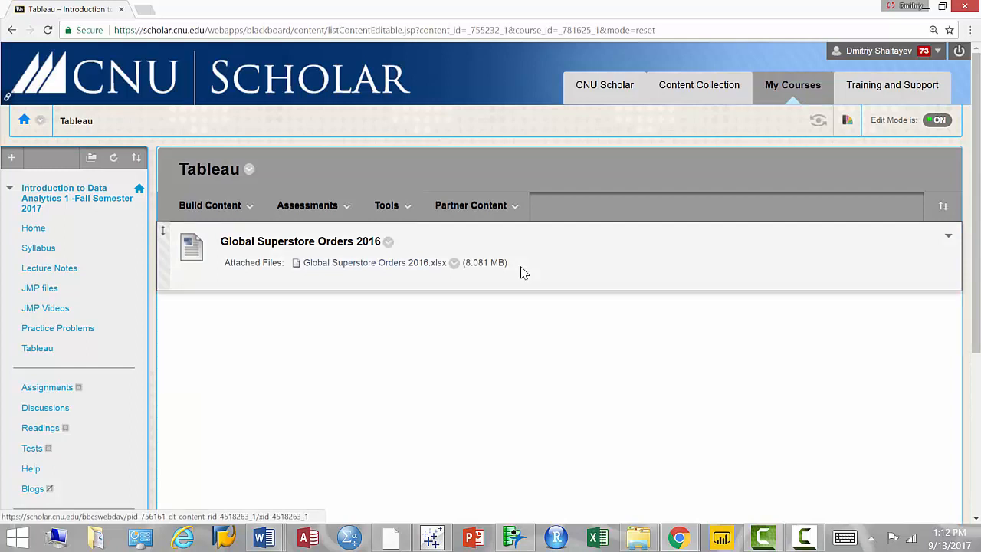
pyautogui.press('Tab')
pyautogui.click(523, 273)
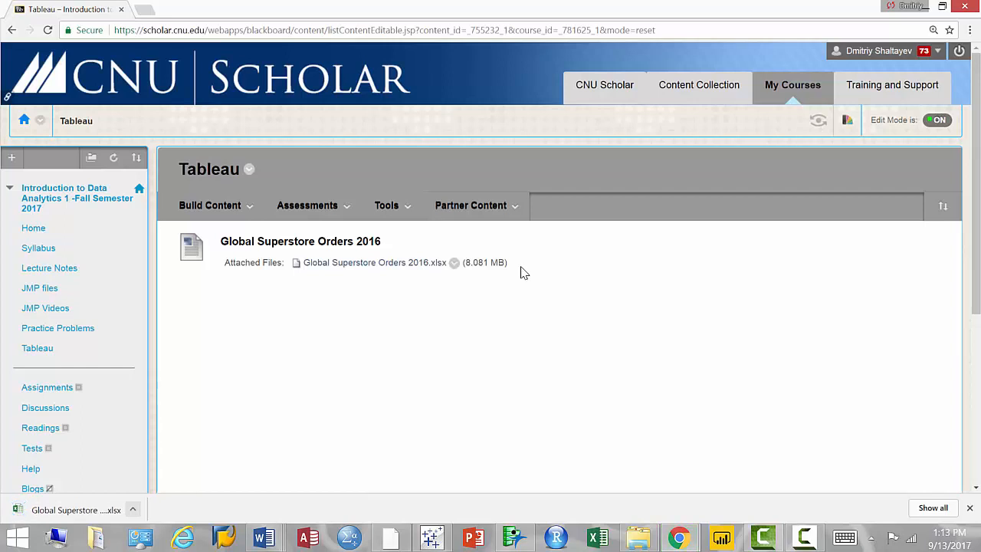
pyautogui.click(133, 510)
pyautogui.press('s')
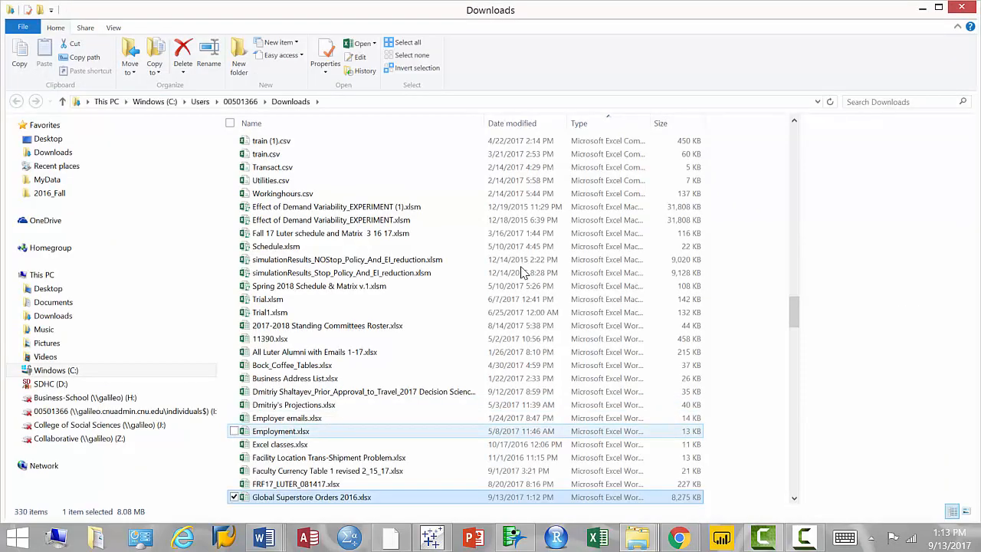
# Check the file properties of Global Superstore Orders 2016.xlsx in the Downloads folder.
pyautogui.hotkey('shift', 'F10')
pyautogui.press('Up')
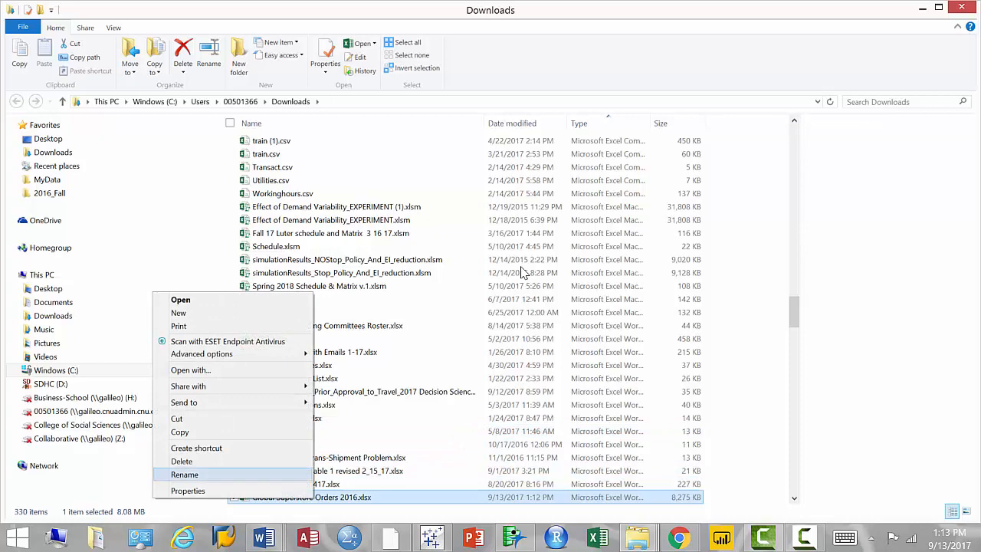
pyautogui.press('Return')
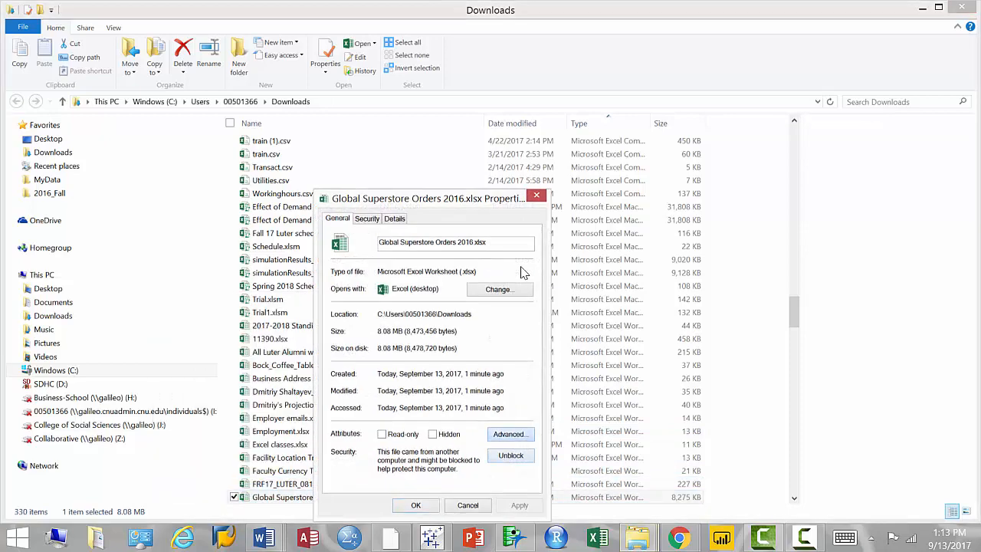
pyautogui.press('Escape')
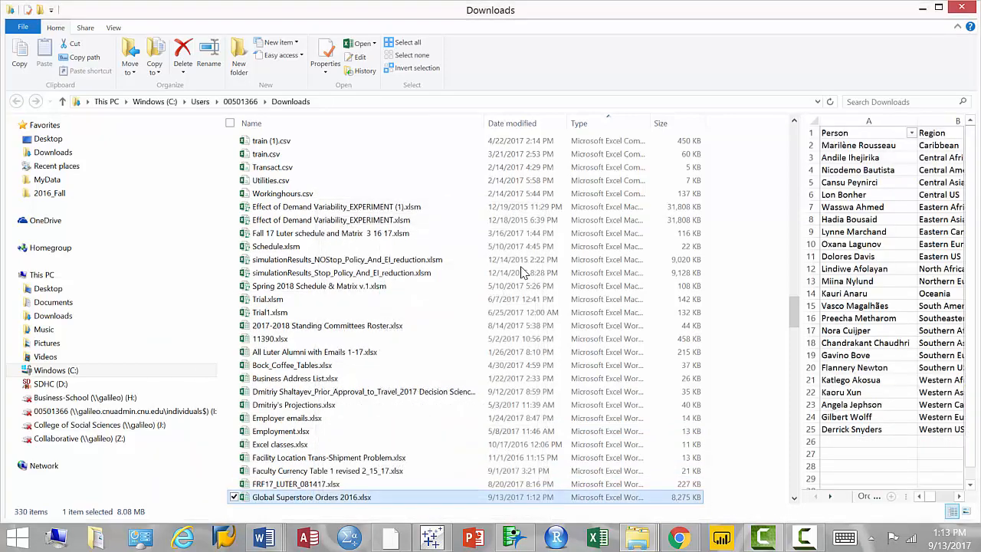
# Open Global Superstore Orders 2016.xlsx in Excel, save a copy to the Desktop, and close Excel.
pyautogui.press('Return')
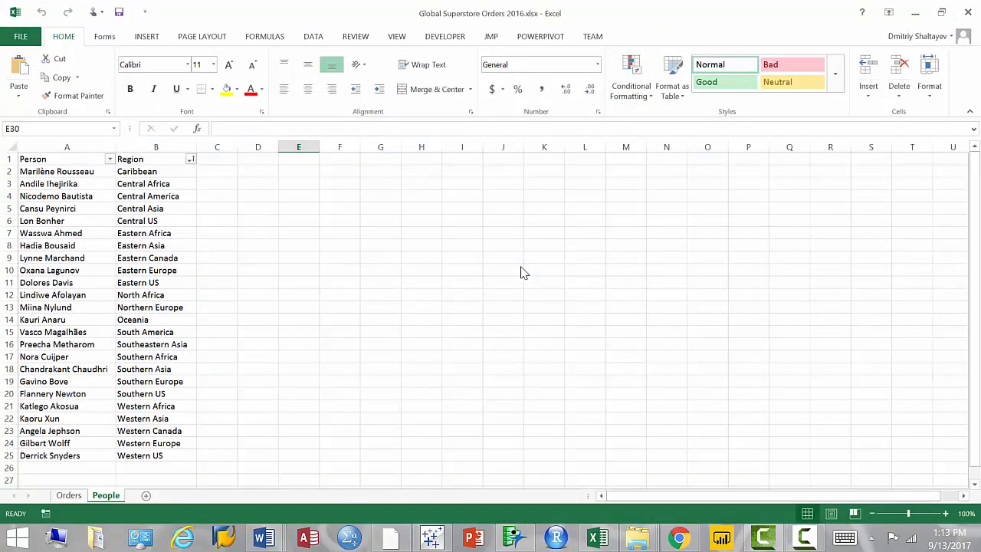
pyautogui.hotkey('alt', 'f')
pyautogui.press('a')
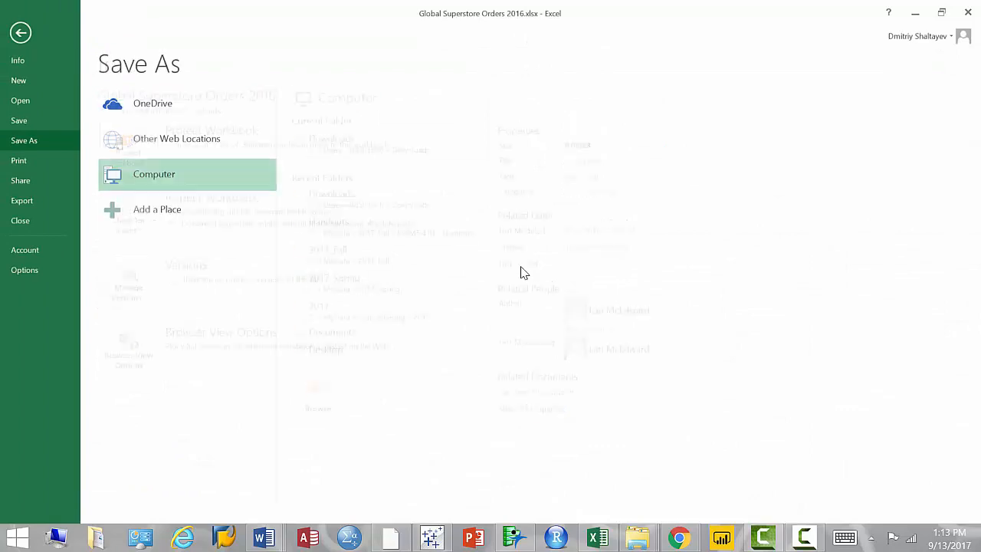
pyautogui.press('F12')
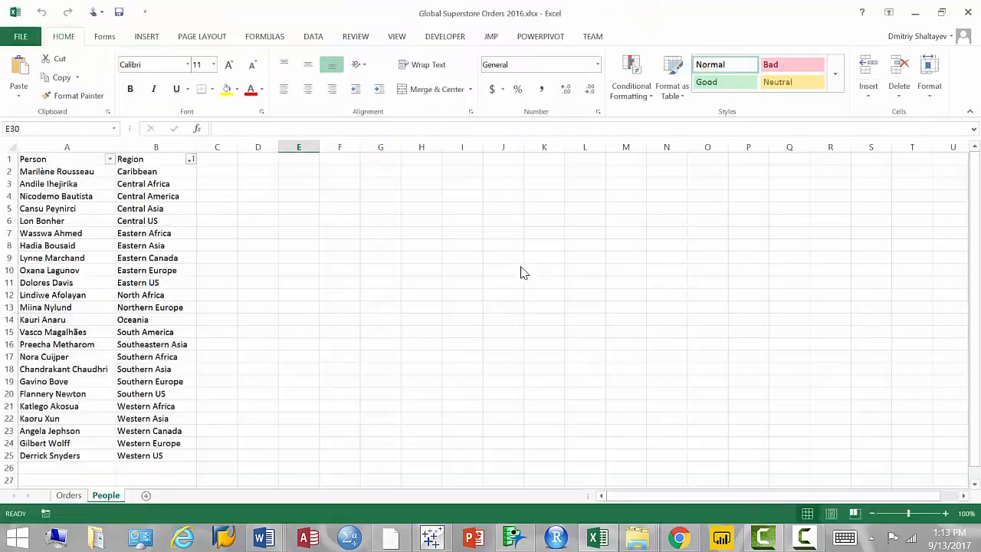
pyautogui.hotkey('ctrl', 's')
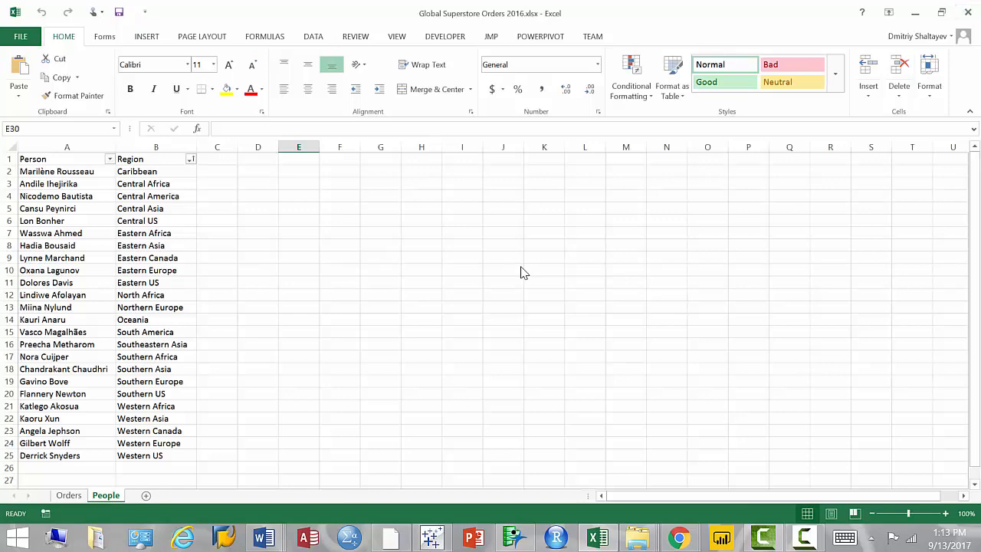
pyautogui.hotkey('ctrl', 'w')
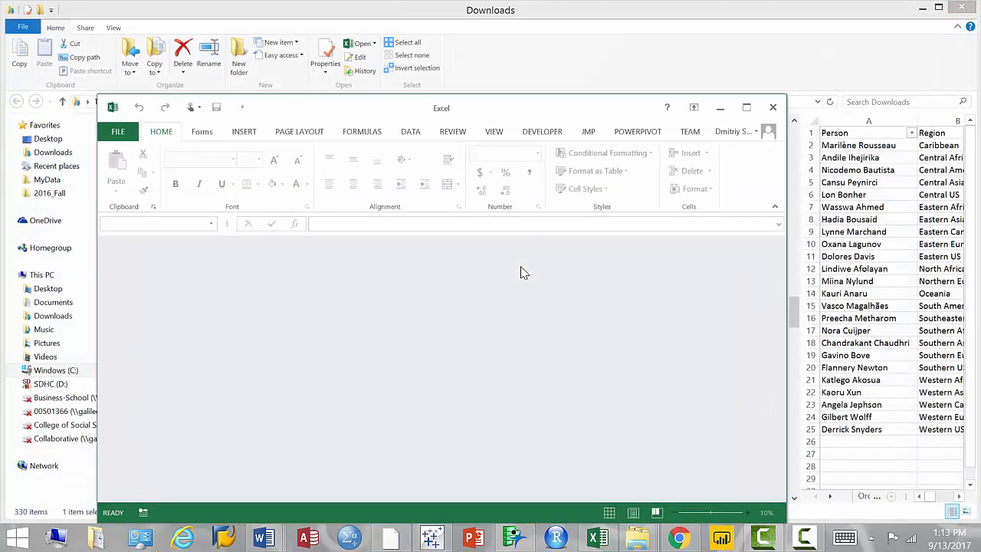
pyautogui.hotkey('alt', 'F4')
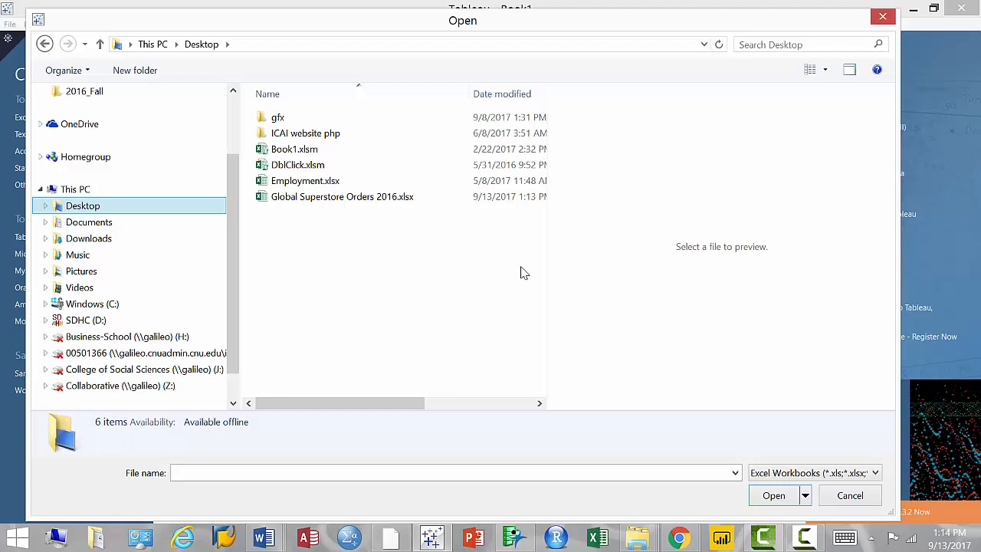
# Connect Tableau to Global Superstore Orders 2016.xlsx on the Desktop and load its Orders sheet as the data source.
pyautogui.press('End')
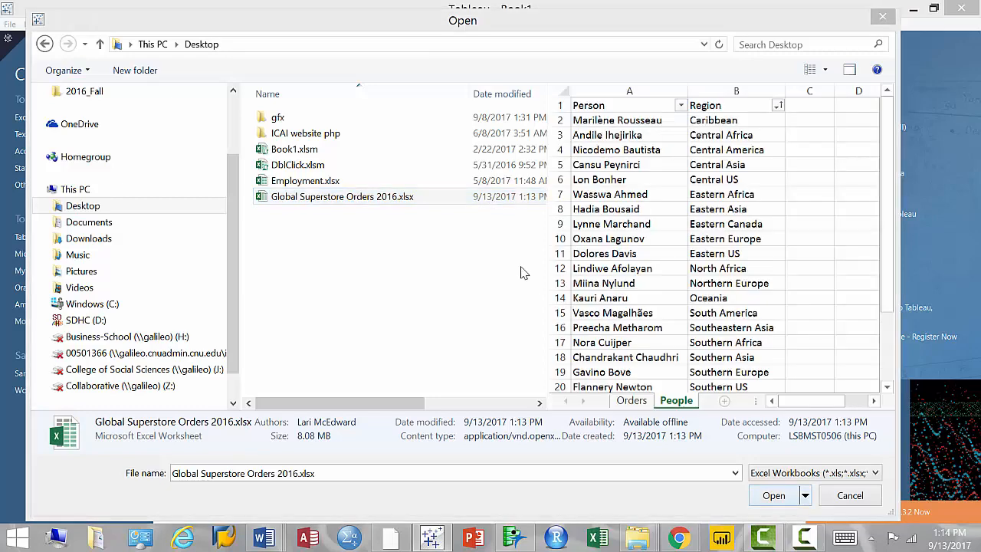
pyautogui.press('Return')
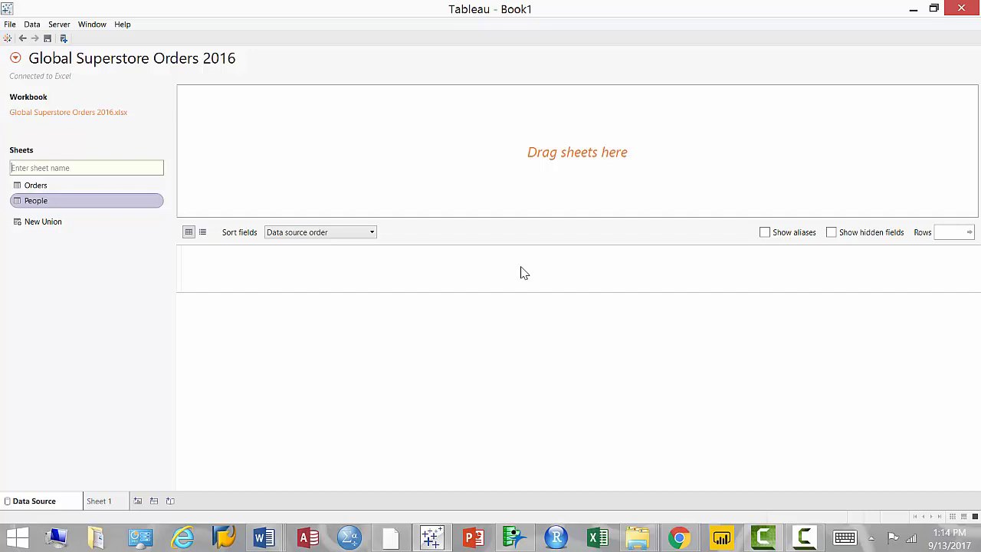
pyautogui.press('Up')
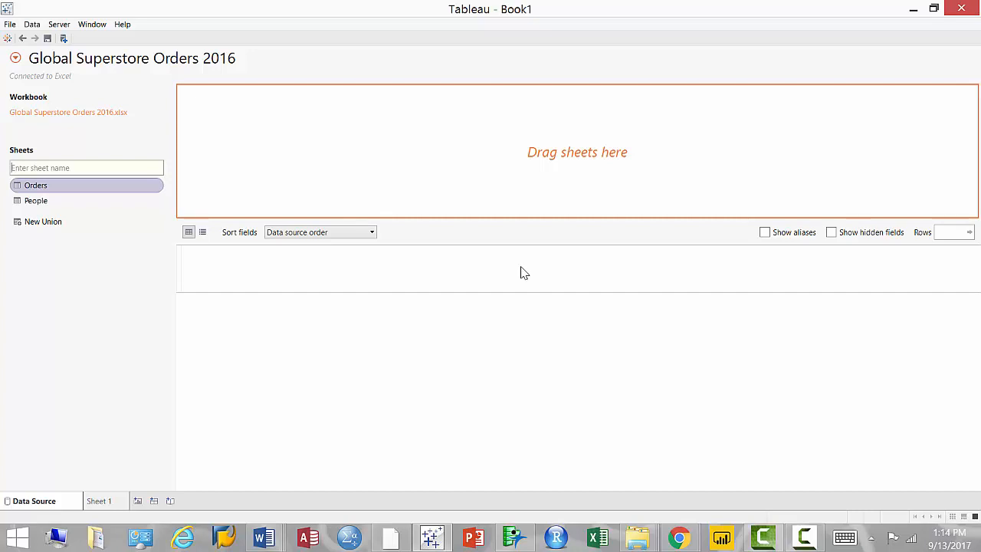
pyautogui.press('Return')
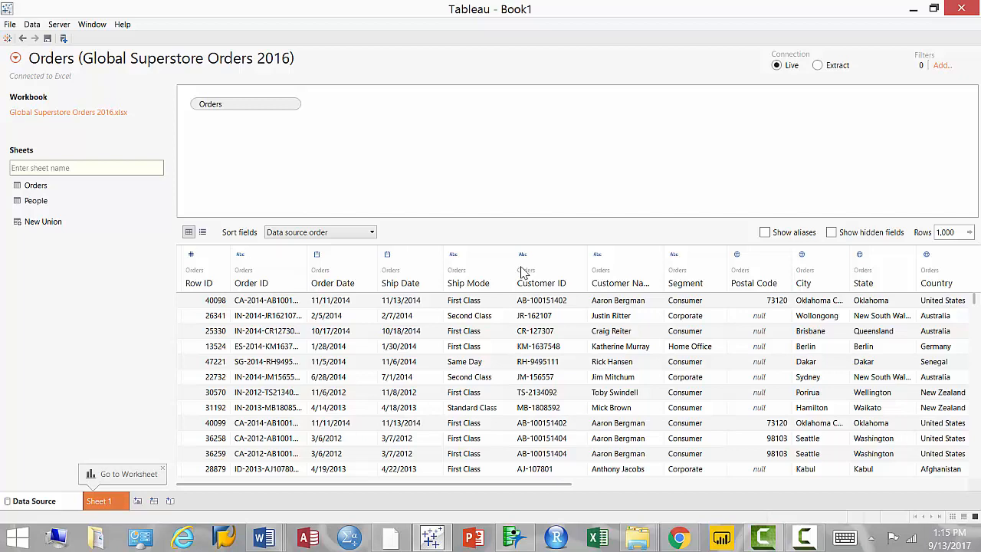
pyautogui.hscroll(15, 520, 272)
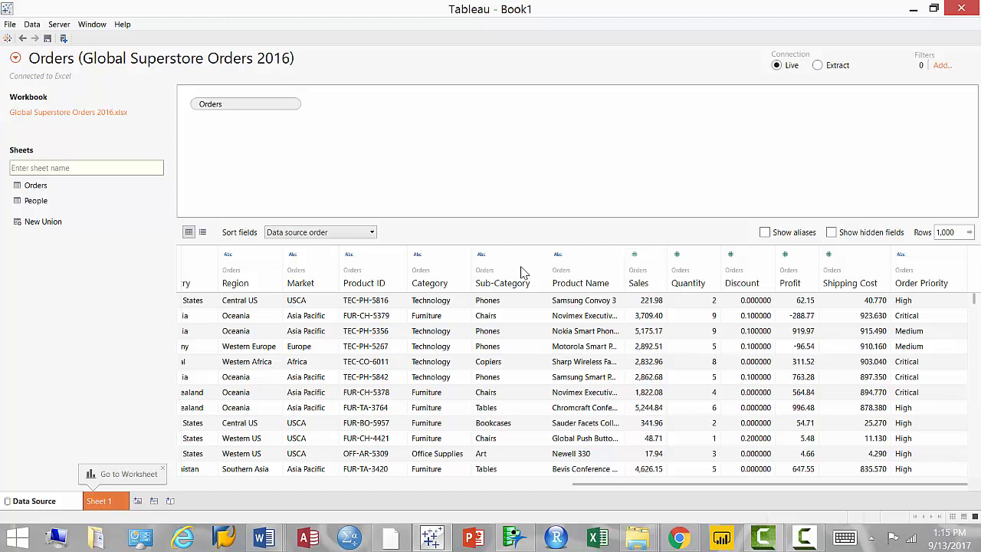
pyautogui.hscroll(-10, 521, 272)
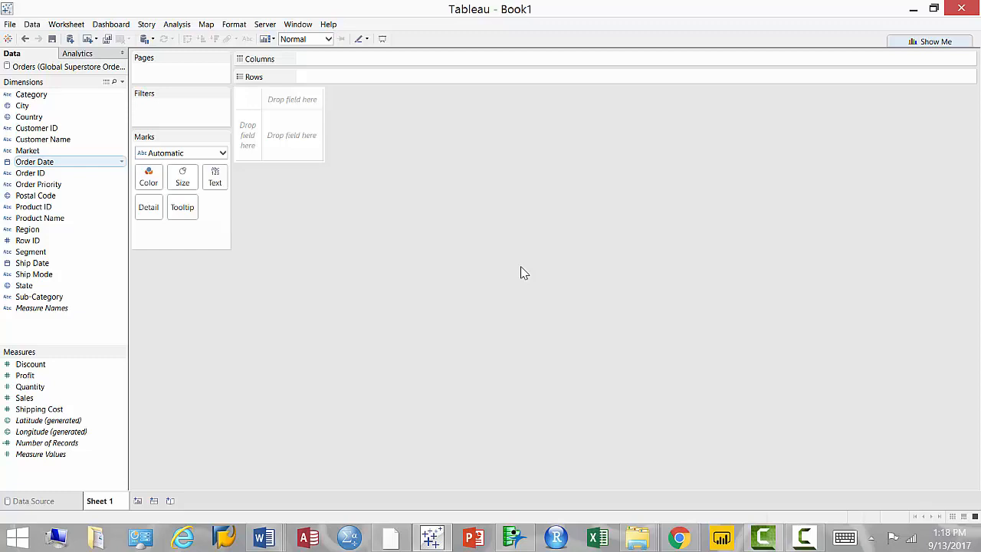
# Look through the dimension fields of the Orders data on Sheet 1, from Order Date down to the measures.
pyautogui.press('Down')
pyautogui.press('Down')
pyautogui.press('Down')
pyautogui.press('Down')
pyautogui.press('Down')
pyautogui.press('Down')
pyautogui.press('Down')
pyautogui.press('Down')
pyautogui.press('Down')
pyautogui.press('Down')
pyautogui.press('Down')
pyautogui.press('Down')
pyautogui.press('Down')
pyautogui.press('Down')
pyautogui.press('Down')
pyautogui.press('Down')
pyautogui.press('Down')
pyautogui.press('Down')
pyautogui.press('Down')
pyautogui.press('Down')
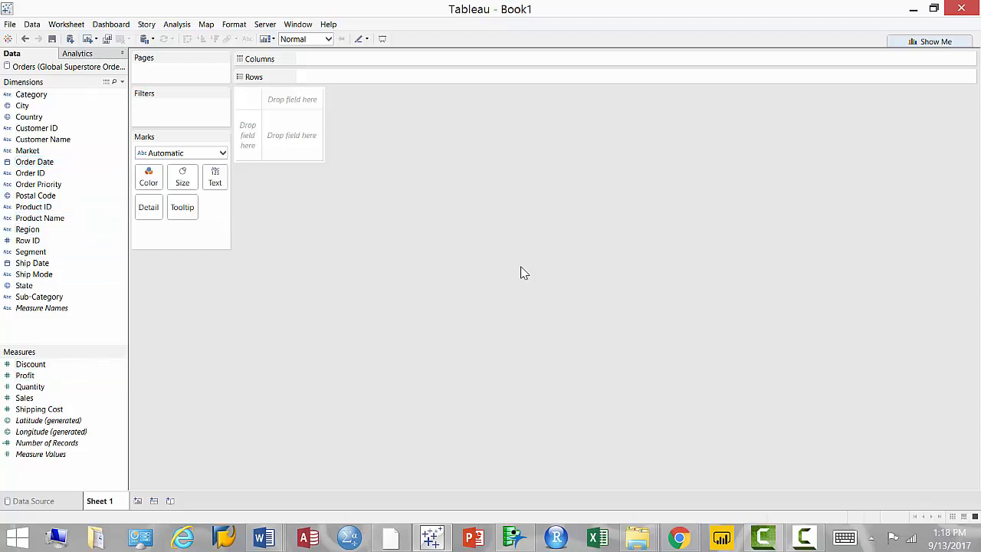
# Examine the measure fields, including the generated Latitude, Longitude and Number of Records fields and their descriptions.
pyautogui.press('Up')
pyautogui.press('Up')
pyautogui.press('Up')
pyautogui.press('Up')
pyautogui.press('Up')
pyautogui.press('Up')
pyautogui.press('Down')
pyautogui.press('Down')
pyautogui.press('Down')
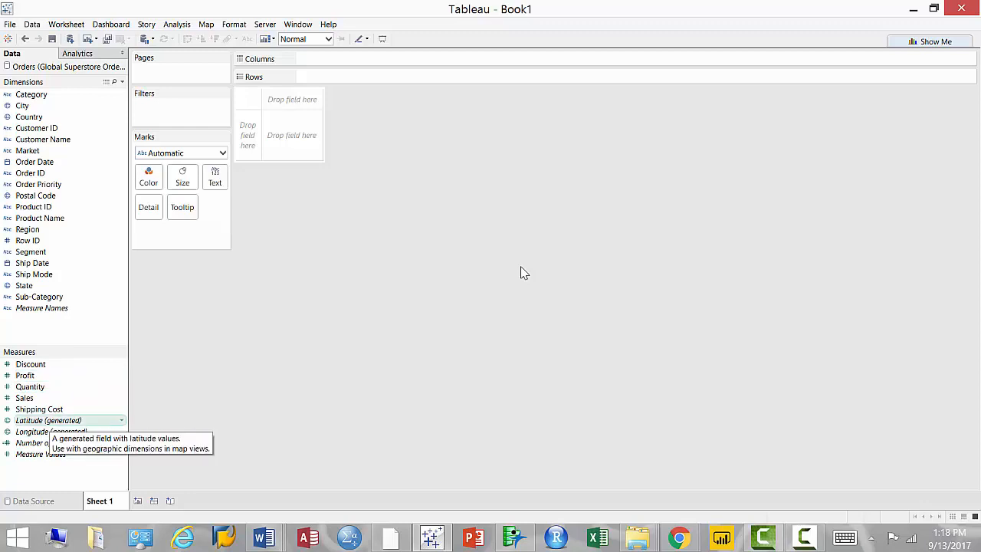
pyautogui.press('Up')
pyautogui.press('Up')
pyautogui.press('Up')
pyautogui.press('Up')
pyautogui.press('Up')
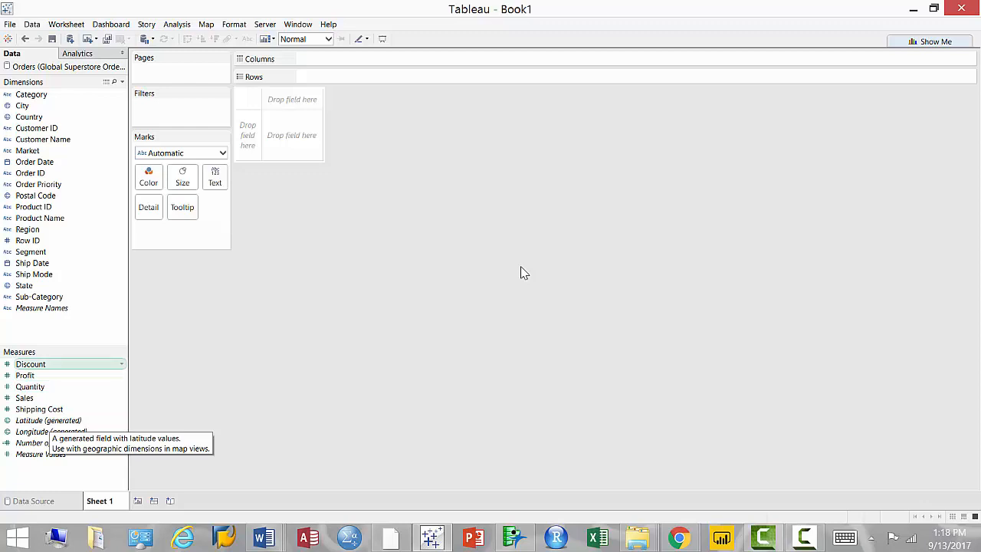
pyautogui.press('Down')
pyautogui.press('Down')
pyautogui.press('Down')
pyautogui.press('Down')
pyautogui.press('Down')
pyautogui.press('Down')
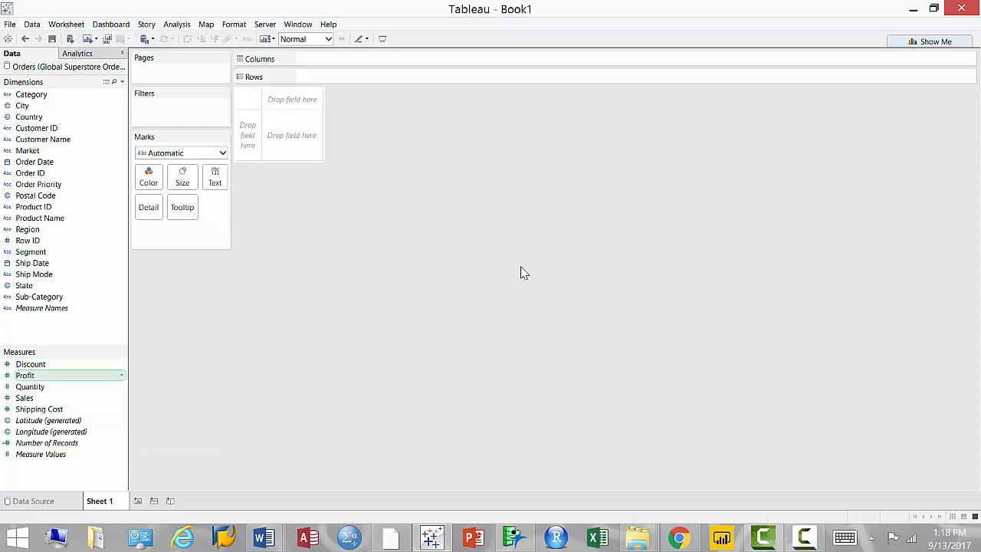
pyautogui.press('Down')
pyautogui.press('Up')
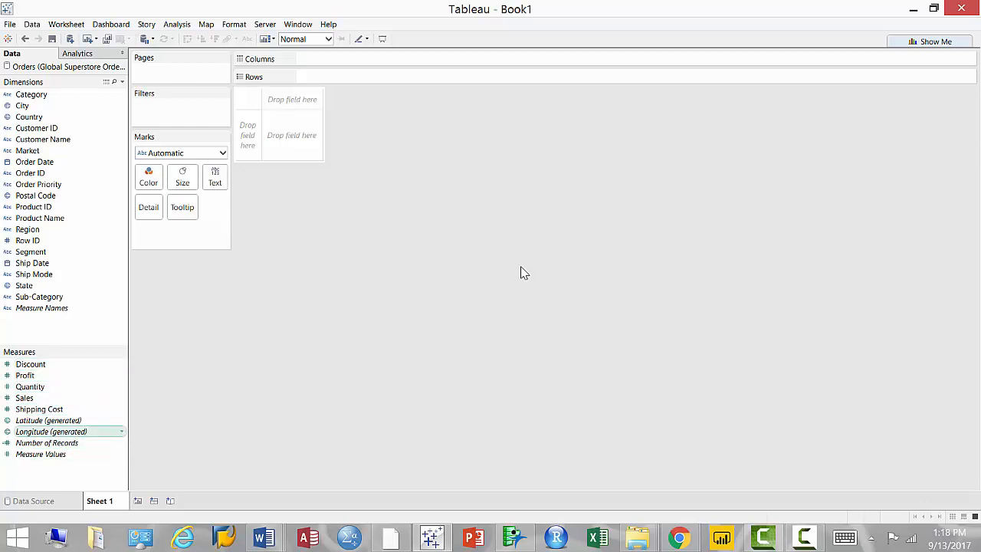
pyautogui.press('Up')
pyautogui.press('Down')
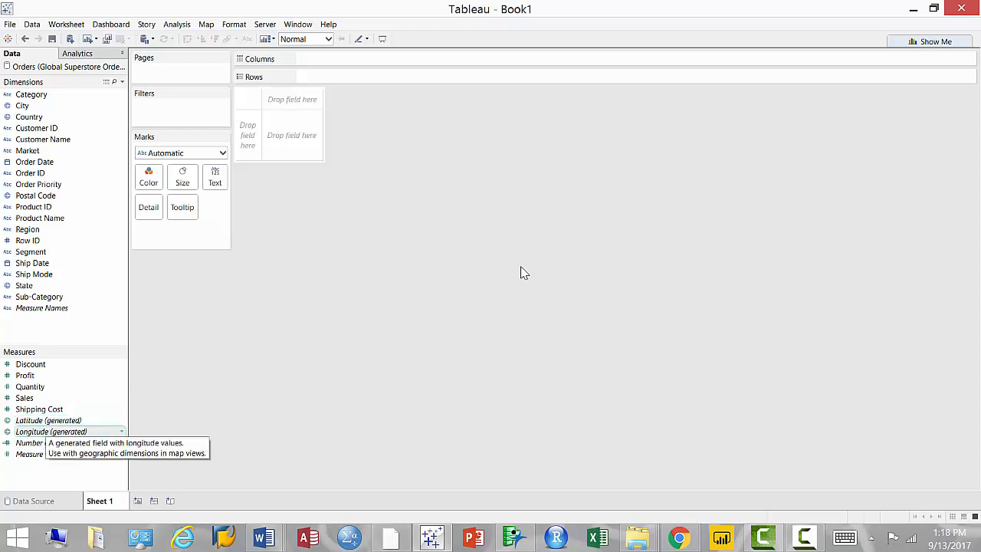
pyautogui.press('Down')
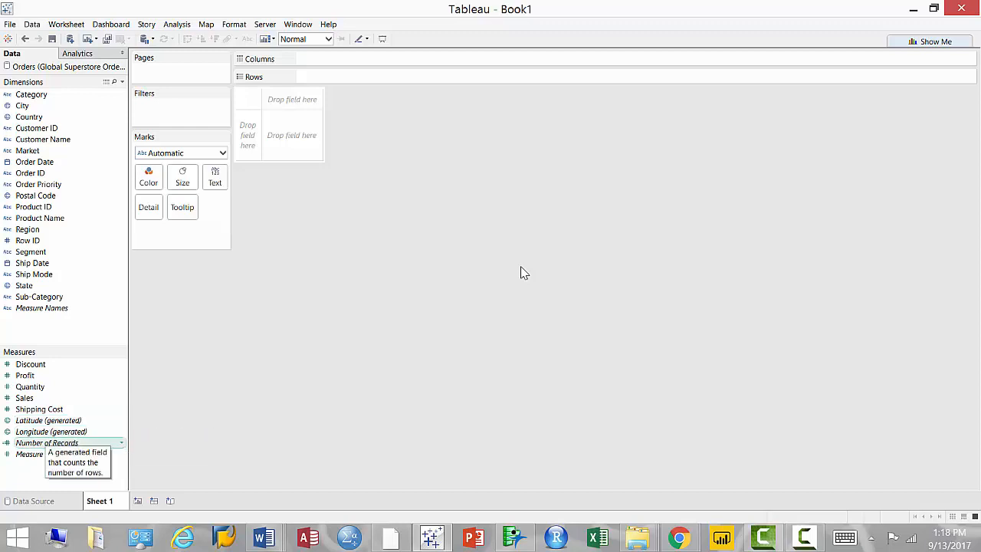
pyautogui.press('Up')
pyautogui.press('Up')
pyautogui.press('Up')
pyautogui.press('Up')
pyautogui.press('Down')
pyautogui.press('Down')
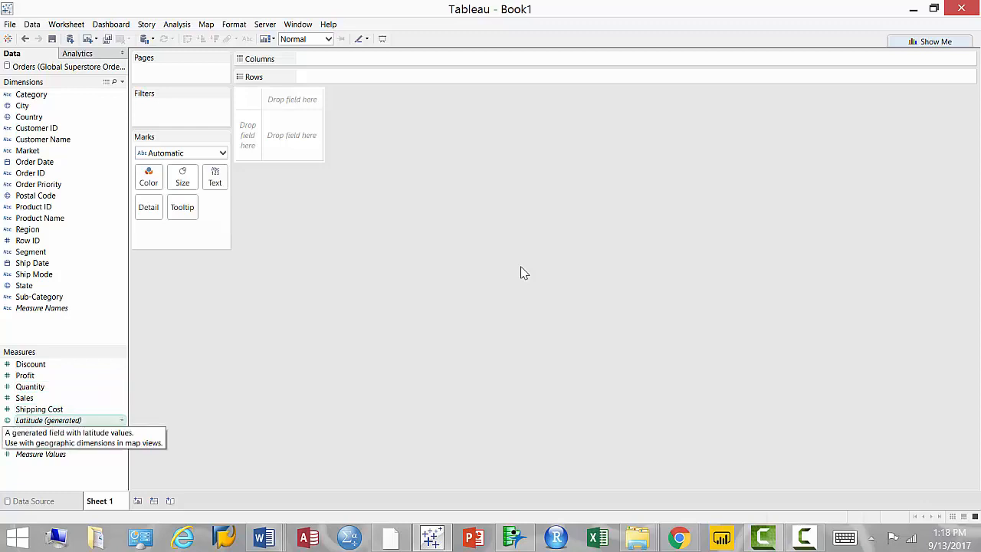
pyautogui.press('Up')
pyautogui.press('Up')
pyautogui.press('Up')
pyautogui.press('Up')
pyautogui.press('Up')
pyautogui.press('Up')
pyautogui.press('Down')
pyautogui.press('Down')
pyautogui.press('Up')
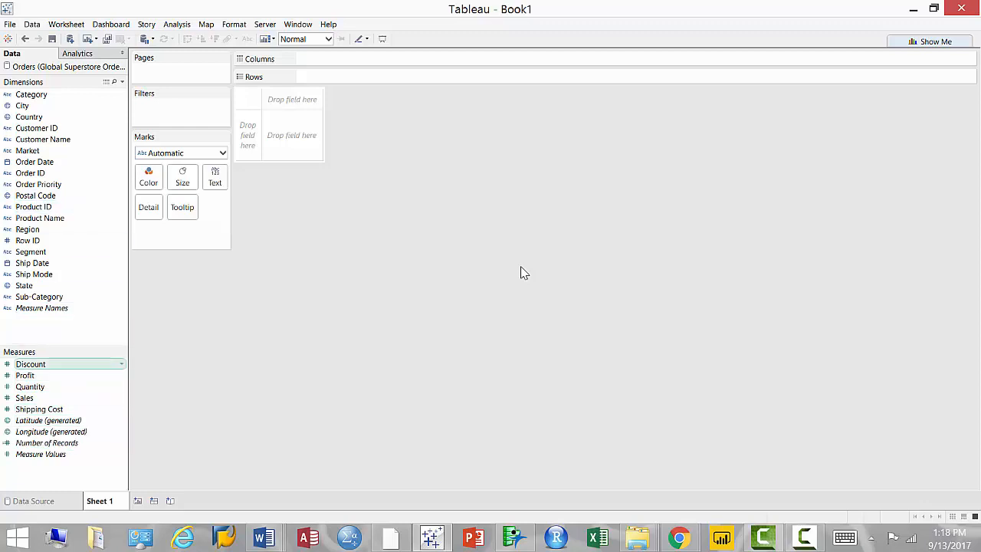
pyautogui.press('Down')
pyautogui.press('Down')
pyautogui.press('Down')
pyautogui.press('Down')
pyautogui.press('Up')
pyautogui.press('Up')
pyautogui.press('Down')
pyautogui.press('Down')
pyautogui.press('Down')
# Review the dimension fields again, going over the list from City downward and returning to Order Date.
pyautogui.press('Up')
pyautogui.press('Up')
pyautogui.press('Up')
pyautogui.press('Up')
pyautogui.press('Up')
pyautogui.press('Up')
pyautogui.press('Up')
pyautogui.press('Up')
pyautogui.press('Up')
pyautogui.press('Up')
pyautogui.press('Up')
pyautogui.press('Up')
pyautogui.press('Up')
pyautogui.press('Up')
pyautogui.press('Up')
pyautogui.press('Up')
pyautogui.press('Up')
pyautogui.press('Up')
pyautogui.press('Up')
pyautogui.press('Up')
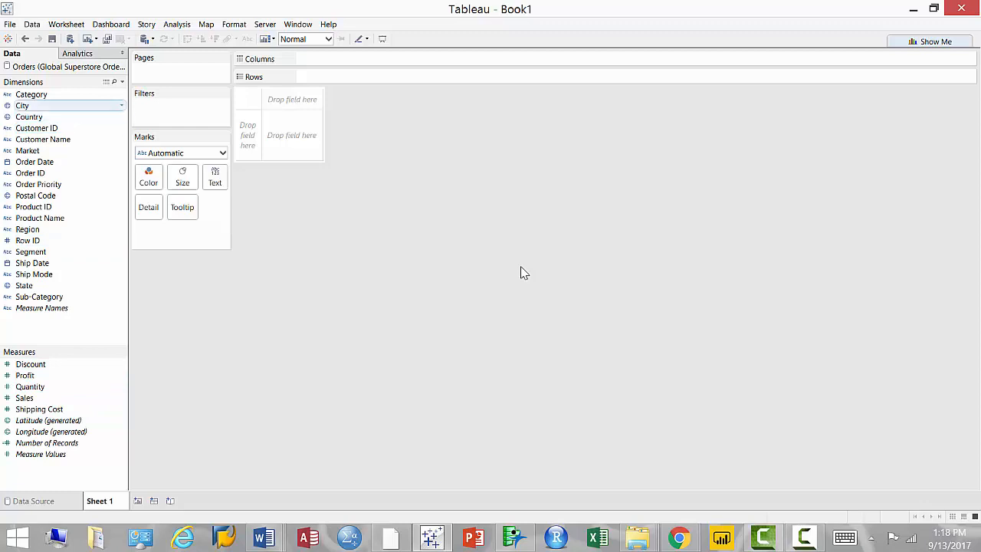
pyautogui.press('Down')
pyautogui.press('Down')
pyautogui.press('Down')
pyautogui.press('Down')
pyautogui.press('Down')
pyautogui.press('Down')
pyautogui.press('Down')
pyautogui.press('Down')
pyautogui.press('Down')
pyautogui.press('Down')
pyautogui.press('Down')
pyautogui.press('Down')
pyautogui.press('Down')
pyautogui.press('Down')
pyautogui.press('Down')
pyautogui.press('Down')
pyautogui.press('Down')
pyautogui.press('Down')
pyautogui.press('Up')
pyautogui.press('Up')
pyautogui.press('Up')
pyautogui.press('Up')
pyautogui.press('Up')
pyautogui.press('Up')
pyautogui.press('Up')
pyautogui.press('Up')
pyautogui.press('Up')
pyautogui.press('Up')
pyautogui.press('Up')
pyautogui.press('Up')
pyautogui.press('Up')
pyautogui.press('Up')
pyautogui.press('Up')
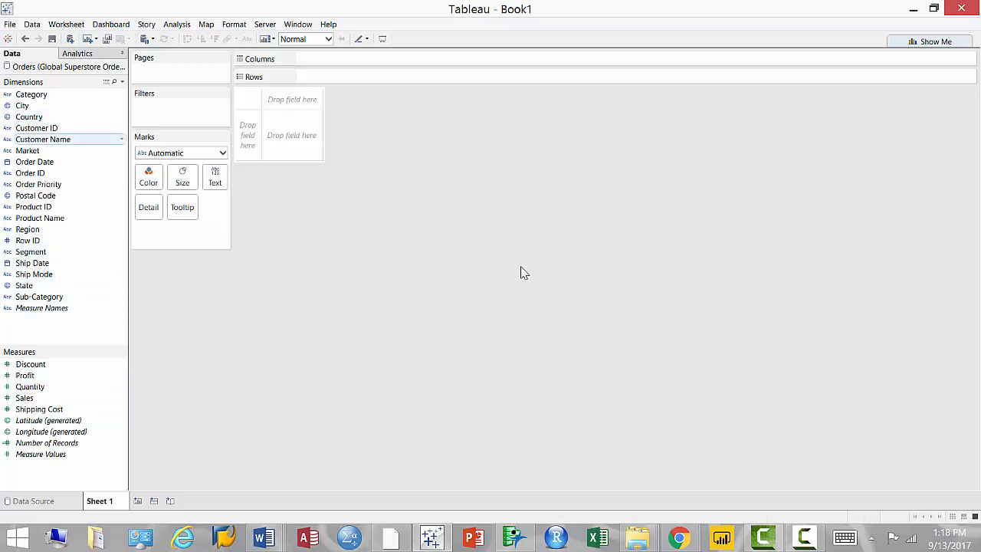
pyautogui.press('Down')
pyautogui.press('Down')
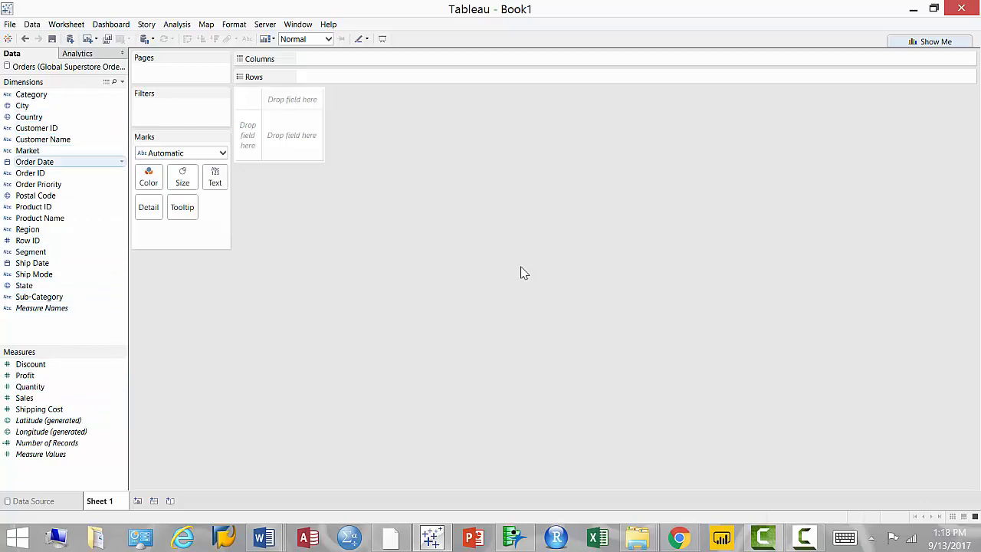
# Review the Orders fields below and above Order Date again, considering which ones to combine in a chart.
pyautogui.press('Down')
pyautogui.press('Down')
pyautogui.press('Down')
pyautogui.press('Down')
pyautogui.press('Down')
pyautogui.press('Down')
pyautogui.press('Down')
pyautogui.press('Down')
pyautogui.press('Down')
pyautogui.press('Down')
pyautogui.press('Down')
pyautogui.press('Down')
pyautogui.press('Up')
pyautogui.press('Up')
pyautogui.press('Up')
pyautogui.press('Up')
pyautogui.press('Up')
pyautogui.press('Up')
pyautogui.press('Up')
pyautogui.press('Up')
pyautogui.press('Up')
pyautogui.press('Up')
pyautogui.press('Up')
pyautogui.press('Up')
pyautogui.press('Up')
pyautogui.press('Up')
pyautogui.press('Up')
pyautogui.press('Up')
pyautogui.press('Up')
pyautogui.press('Down')
pyautogui.press('Down')
pyautogui.press('Down')
pyautogui.press('Down')
pyautogui.press('Down')
pyautogui.press('Down')
pyautogui.press('Down')
pyautogui.press('Down')
pyautogui.press('Down')
pyautogui.press('Down')
pyautogui.press('Down')
pyautogui.press('Down')
pyautogui.press('Down')
pyautogui.press('Up')
pyautogui.press('Up')
pyautogui.press('Up')
pyautogui.press('Up')
pyautogui.press('Up')
pyautogui.press('Up')
pyautogui.press('Up')
pyautogui.press('Up')
pyautogui.press('Up')
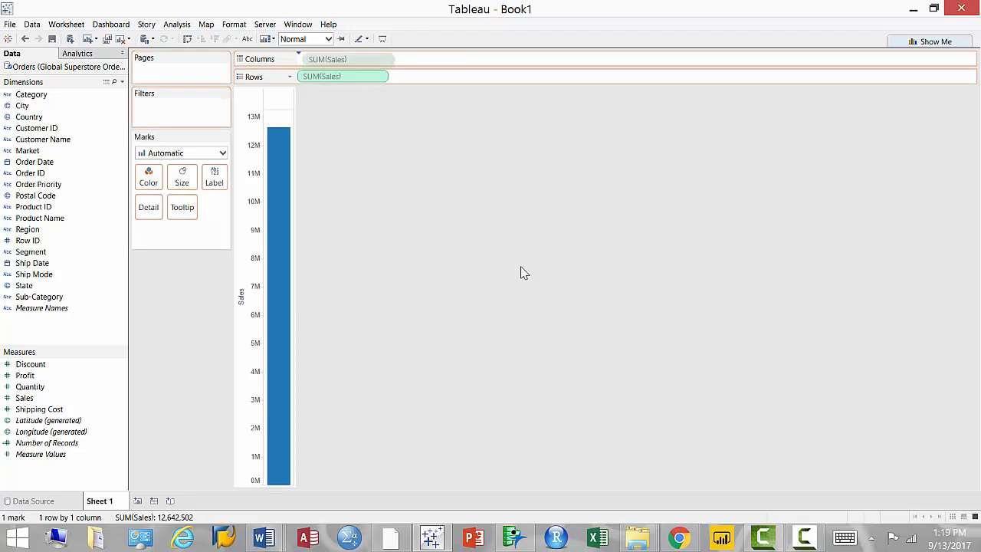
# Try Sales on Columns, return it to Rows, and add Order Date to Columns to chart sales by year.
pyautogui.hotkey('ctrl', 'w')
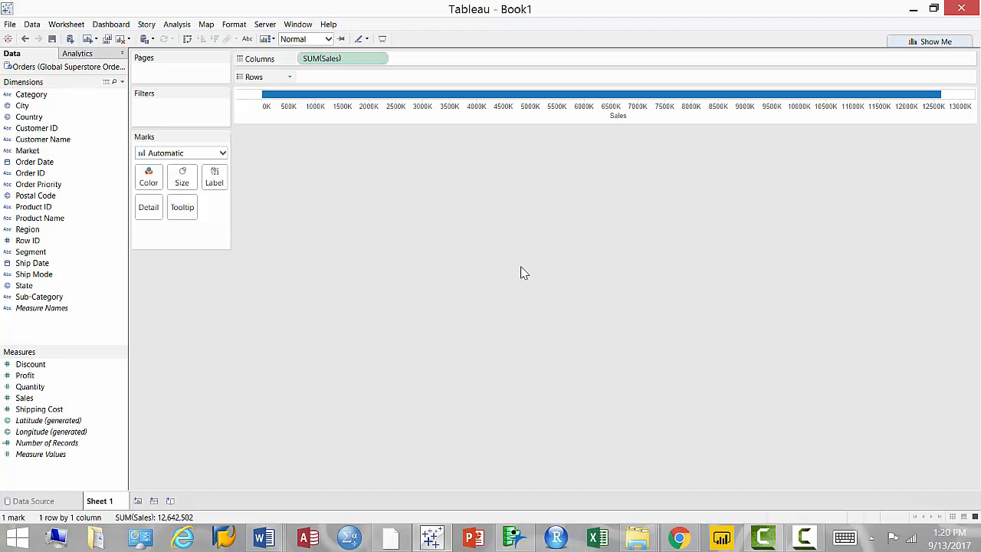
pyautogui.moveTo(322, 58); pyautogui.dragTo(322, 77)
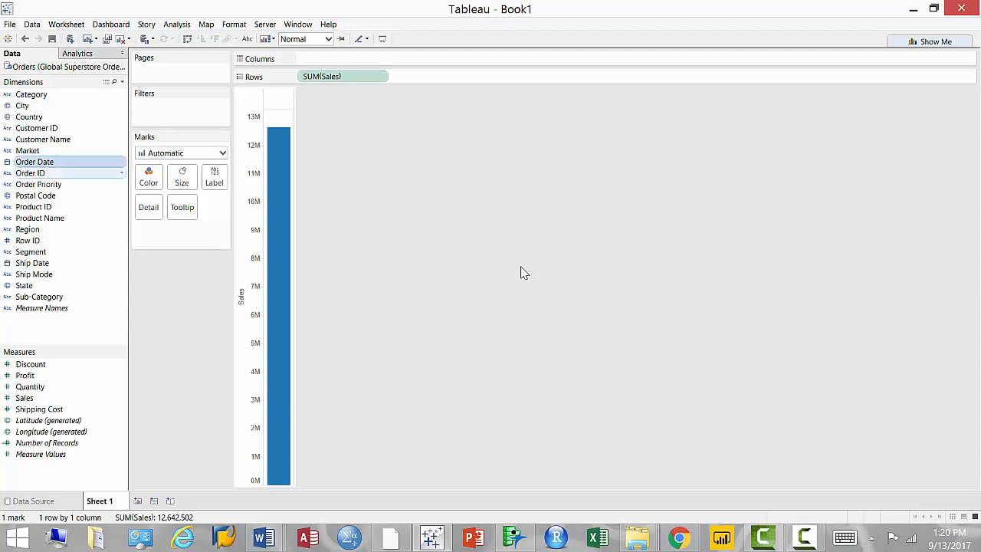
pyautogui.moveTo(35, 161); pyautogui.dragTo(326, 59)
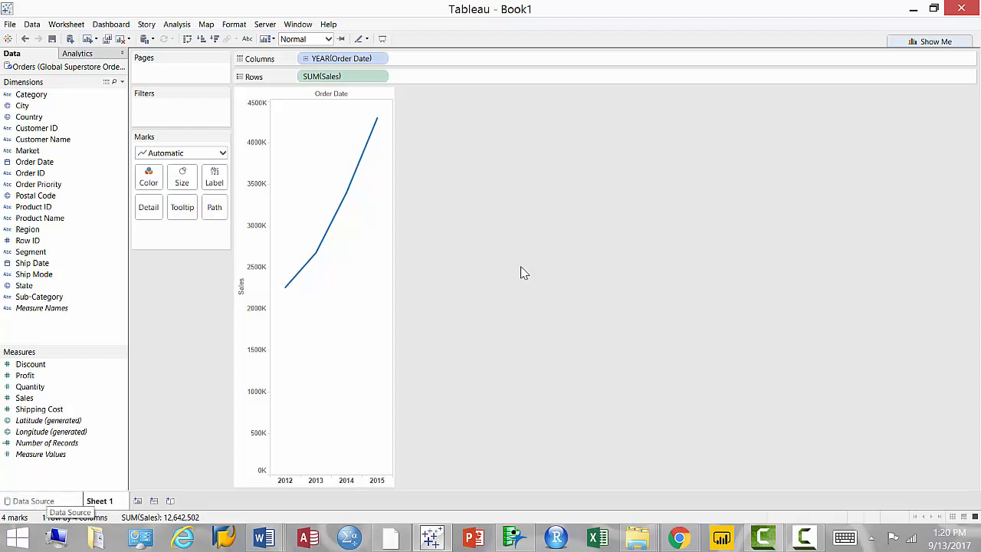
# Examine the Orders records behind the chart on the data source page.
pyautogui.hotkey('ctrl', 'shift', 'Tab')
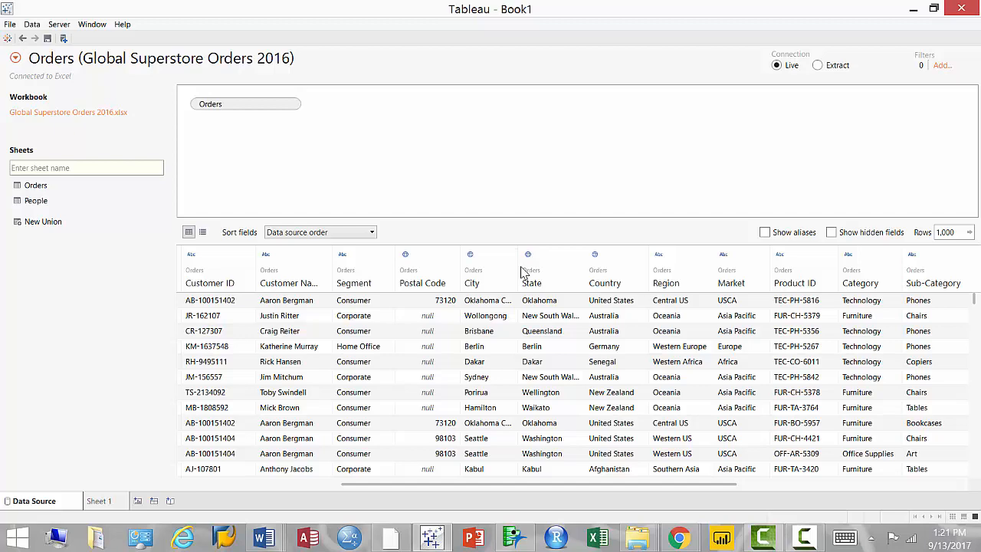
pyautogui.hscroll(-5, 521, 271)
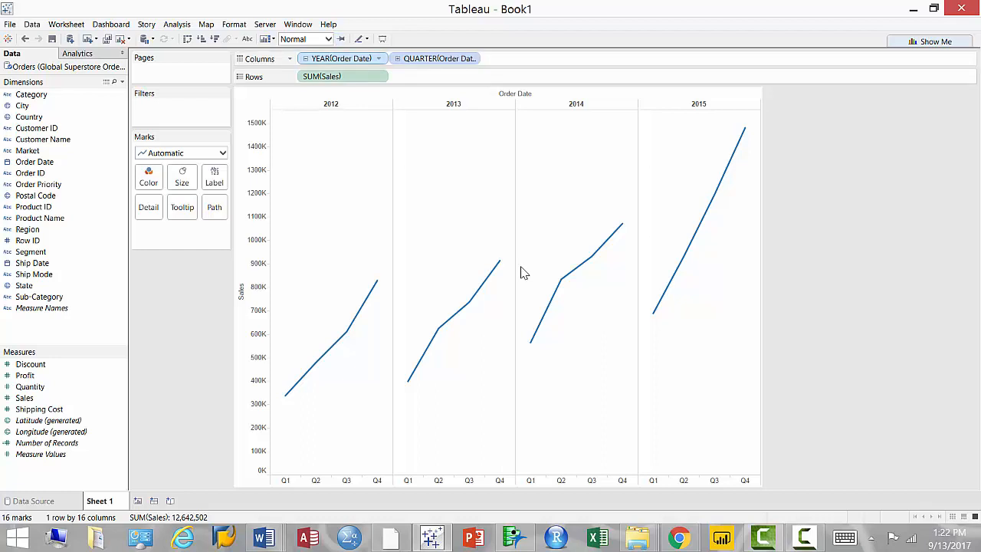
# Drill Order Date down from years to quarters and color the sales lines by order year.
pyautogui.click(305, 59)
pyautogui.moveTo(341, 58); pyautogui.dragTo(150, 176)
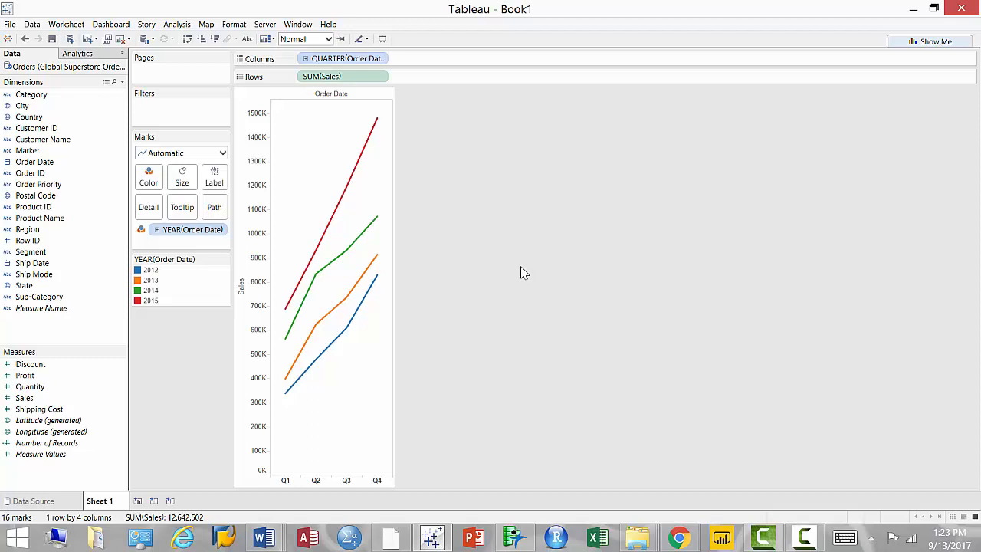
# Drill Order Date down to months, undoing the day level, and remove the quarter level from Columns.
pyautogui.hotkey('ctrl', 'Right')
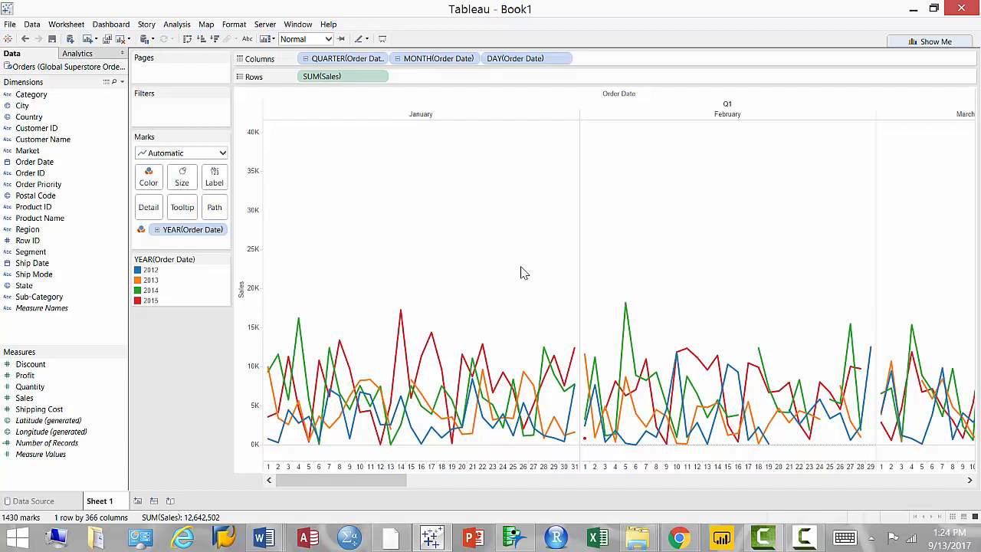
pyautogui.hotkey('ctrl', 'z')
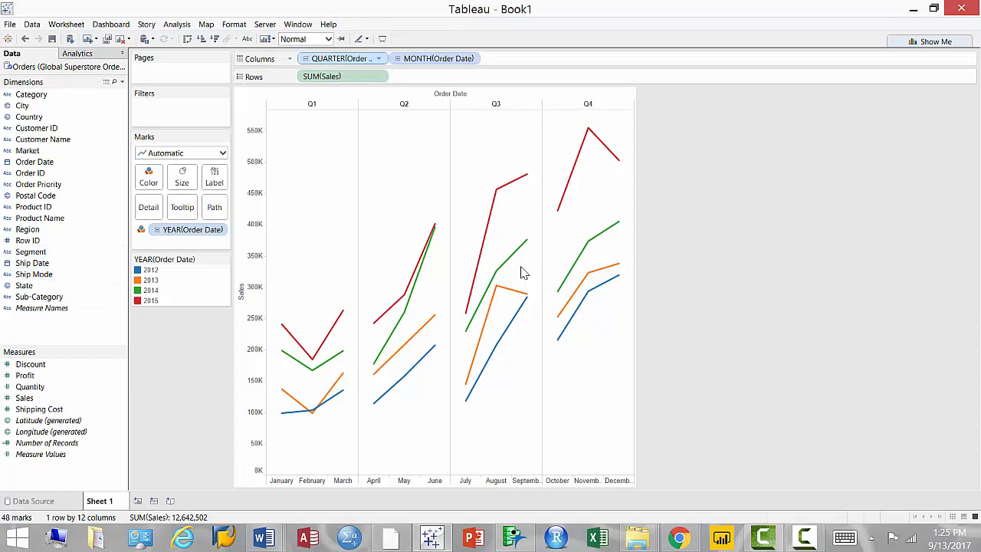
pyautogui.moveTo(341, 59); pyautogui.dragTo(828, 214)
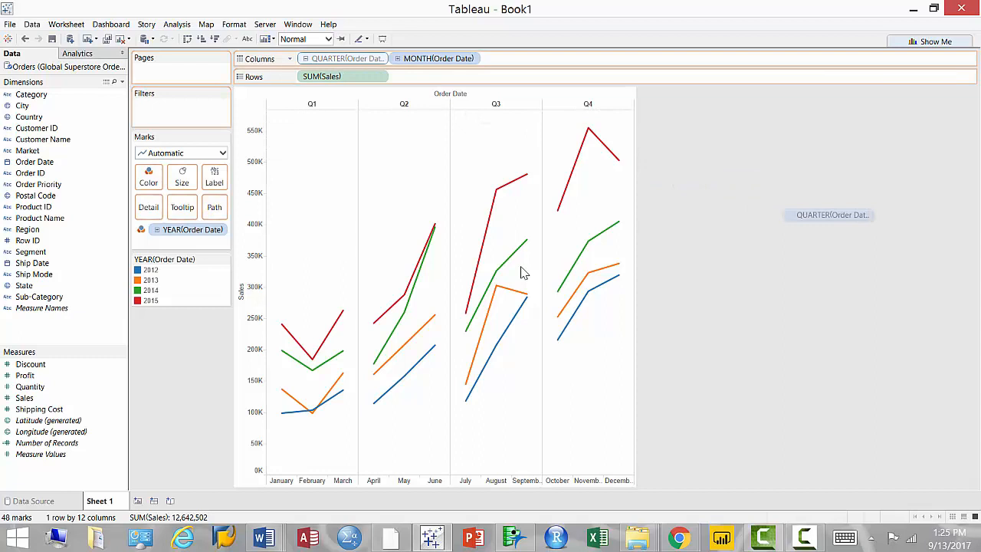
pyautogui.moveTo(523, 272); pyautogui.dragTo(524, 272)
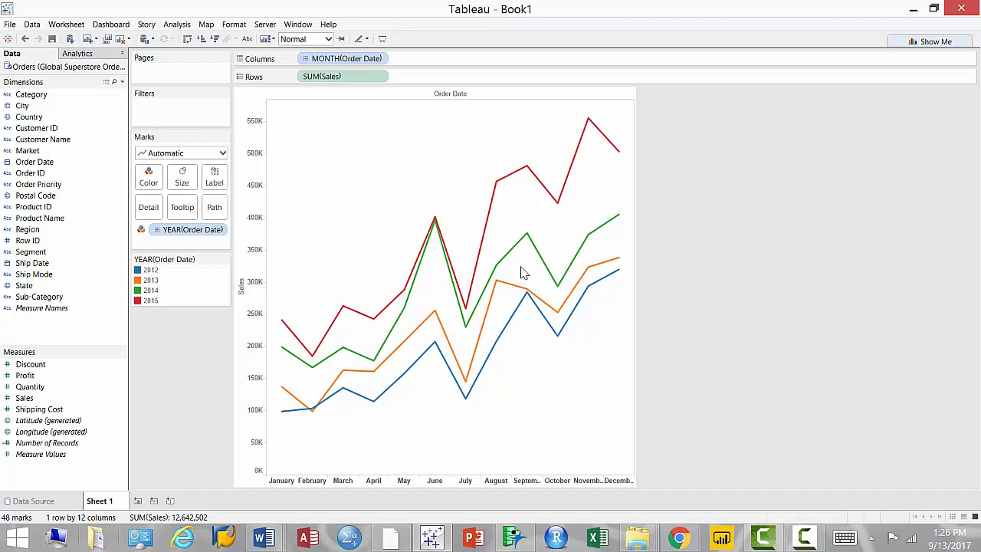
# Rename the worksheet as Sales Seasonality.
pyautogui.press('F2')
pyautogui.write('Sales Seaso')
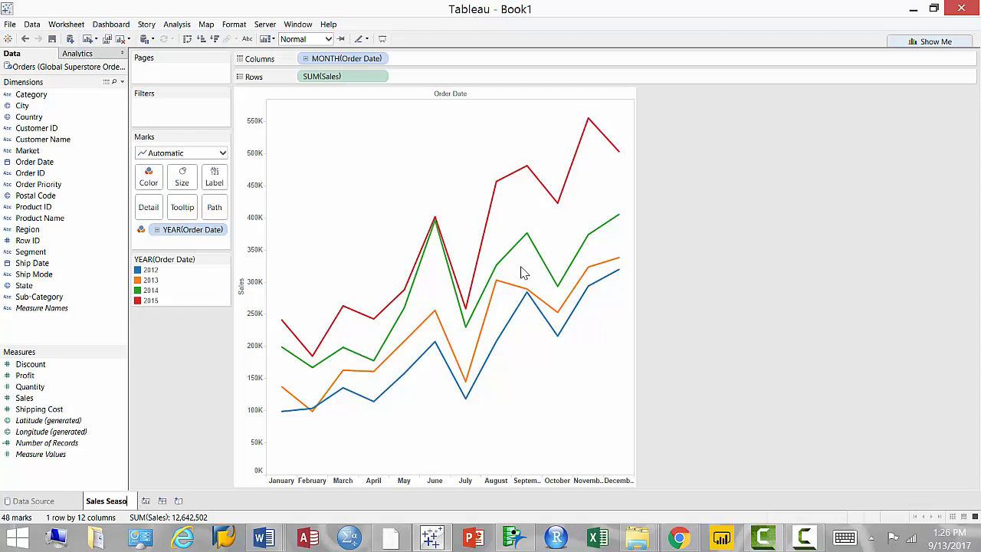
pyautogui.write('nality')
pyautogui.press('Return')
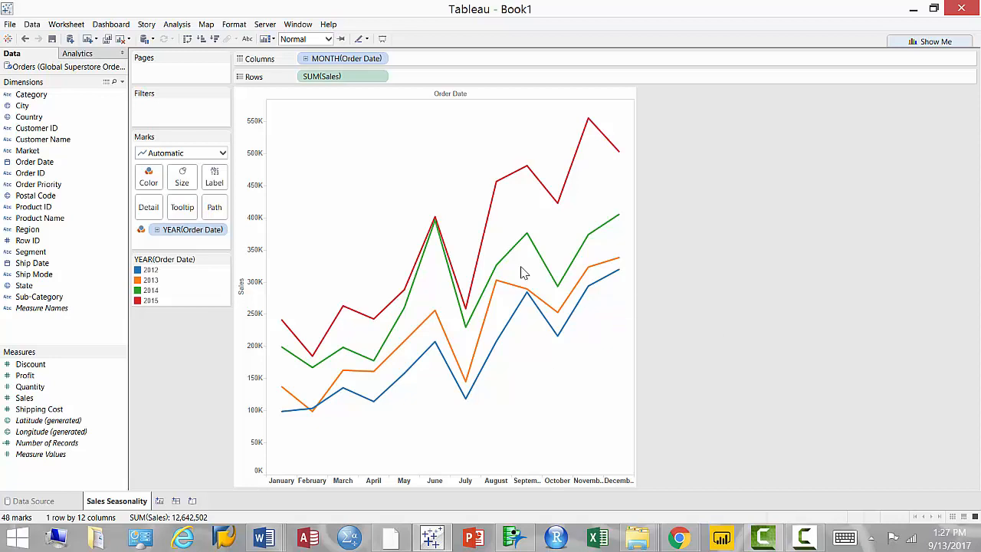
# Break the monthly sales chart down by Category, placed before Sales on Rows, and check the workbook's save location without saving.
pyautogui.moveTo(521, 272)
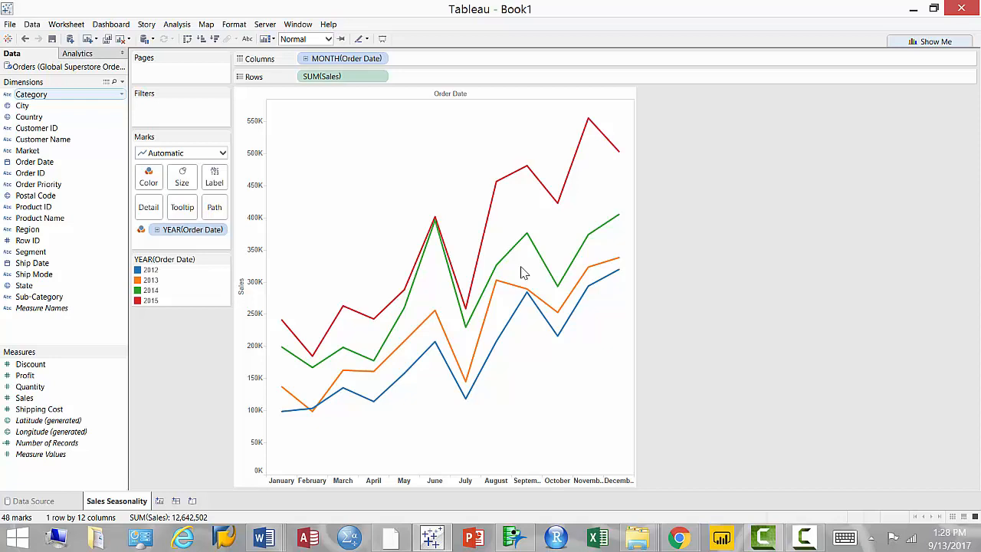
pyautogui.moveTo(31, 94); pyautogui.dragTo(307, 78)
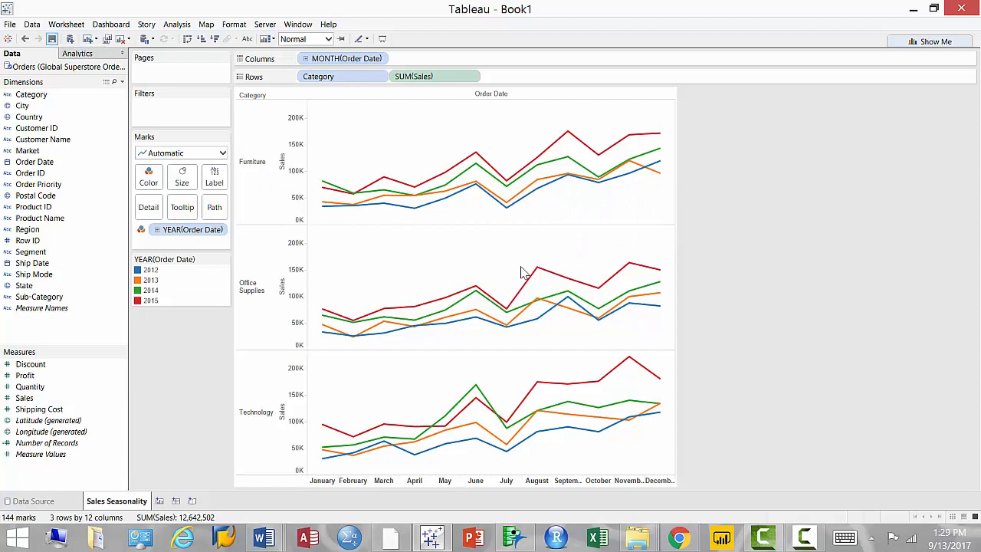
pyautogui.hotkey('ctrl', 's')
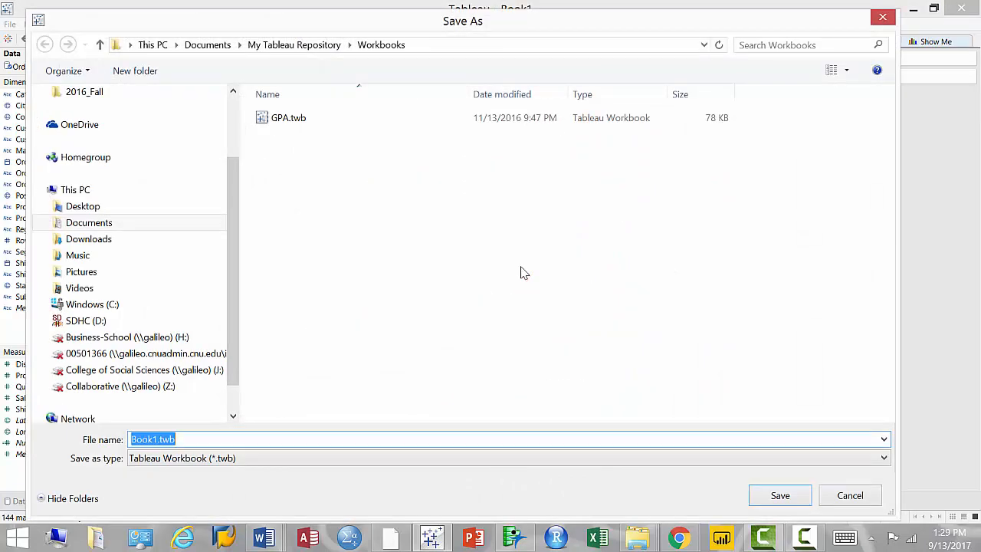
pyautogui.press('Escape')
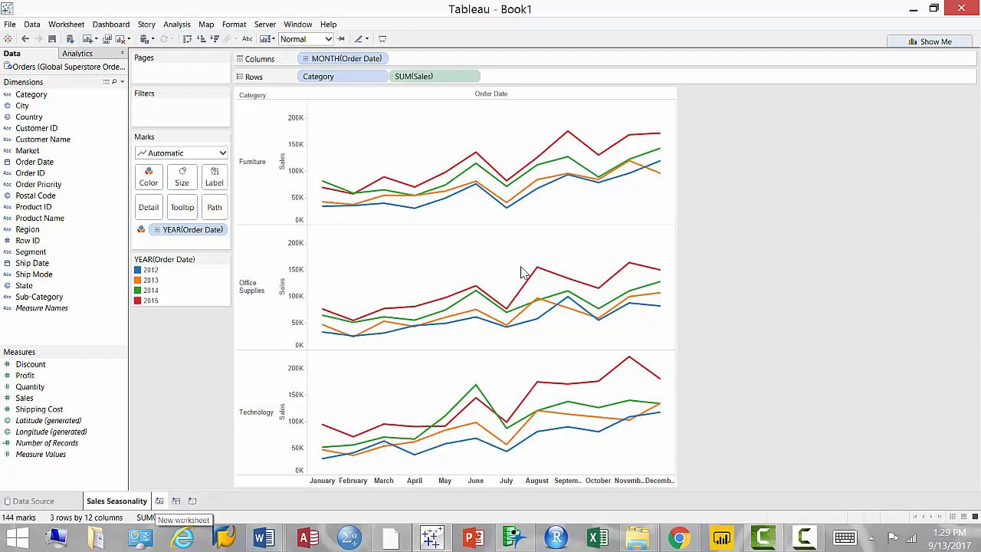
# Create a new worksheet and build a symbol map of Sales by Country with Show Me.
pyautogui.hotkey('ctrl', 'm')
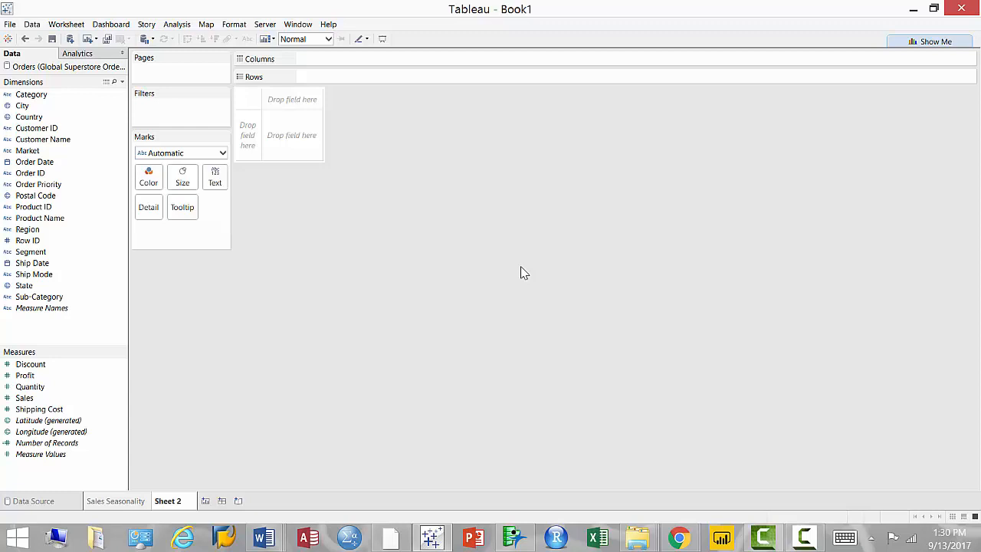
pyautogui.hotkey('ctrl', '1')
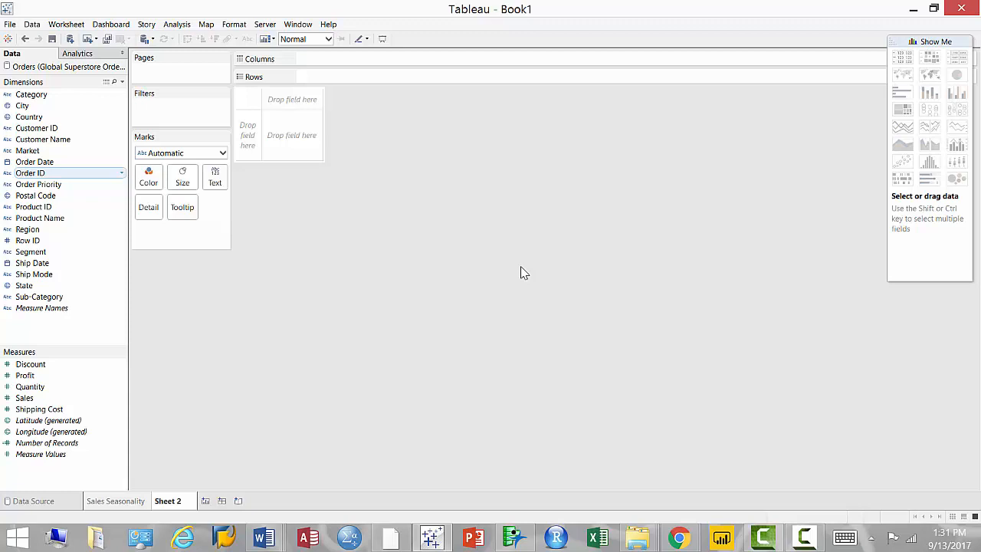
pyautogui.press('s')
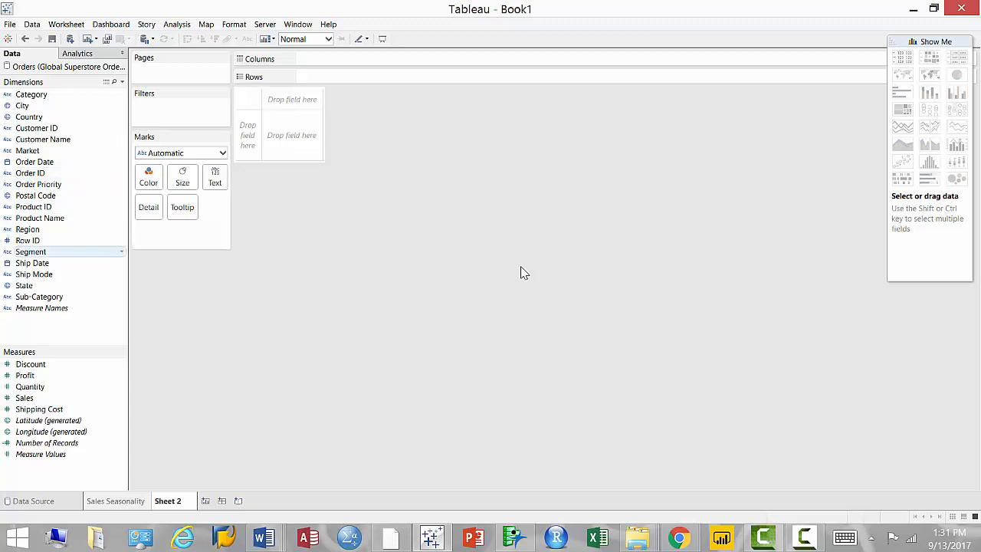
pyautogui.press('s')
pyautogui.press('m')
pyautogui.press('c')
pyautogui.press('o')
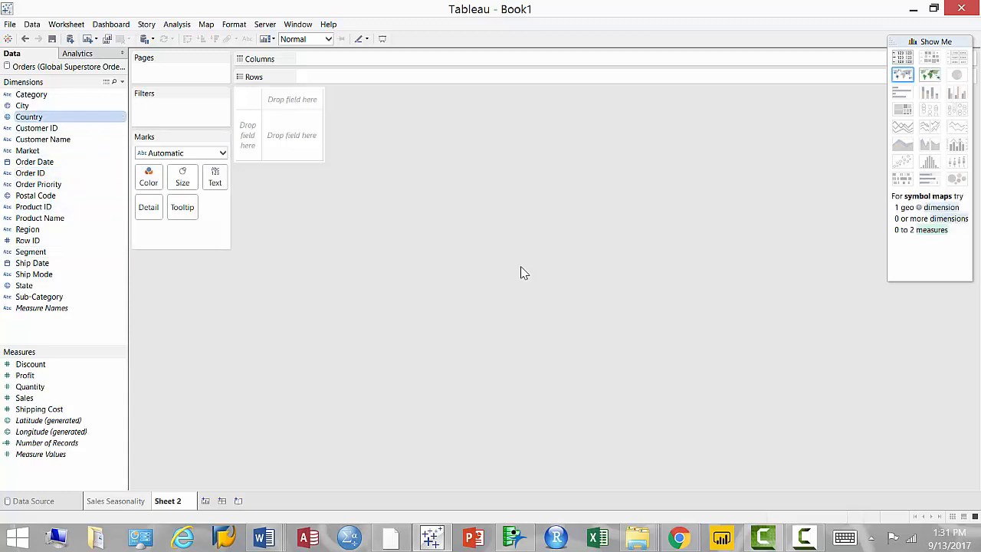
pyautogui.press('c')
pyautogui.press('c')
pyautogui.press('c')
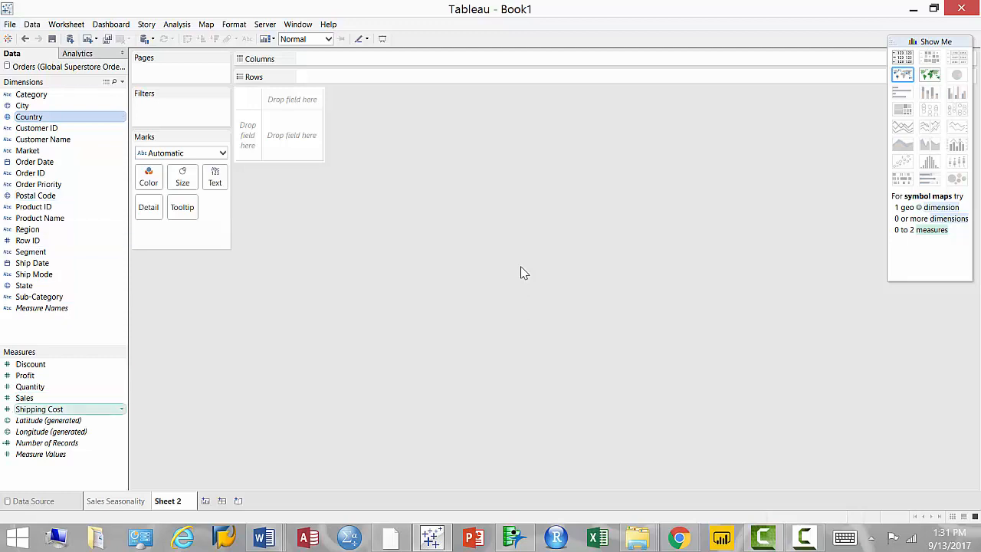
pyautogui.keyDown('ctrl'); pyautogui.click(30, 397); pyautogui.keyUp('ctrl')
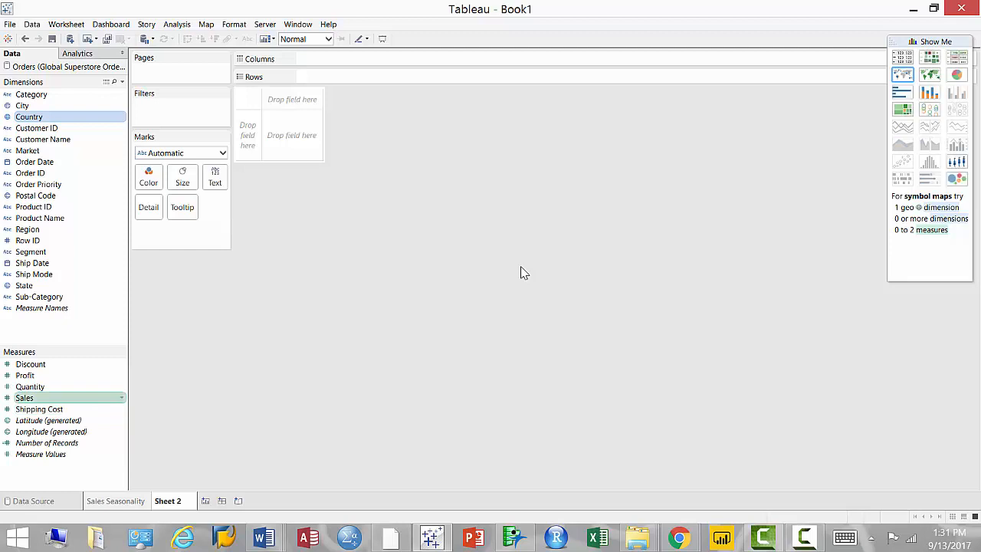
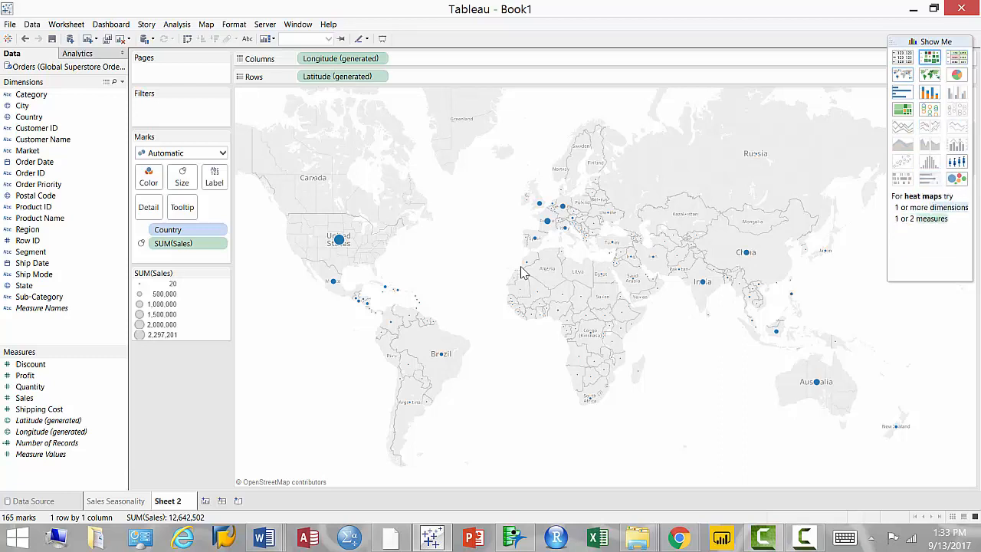
pyautogui.hotkey('ctrl', '1')
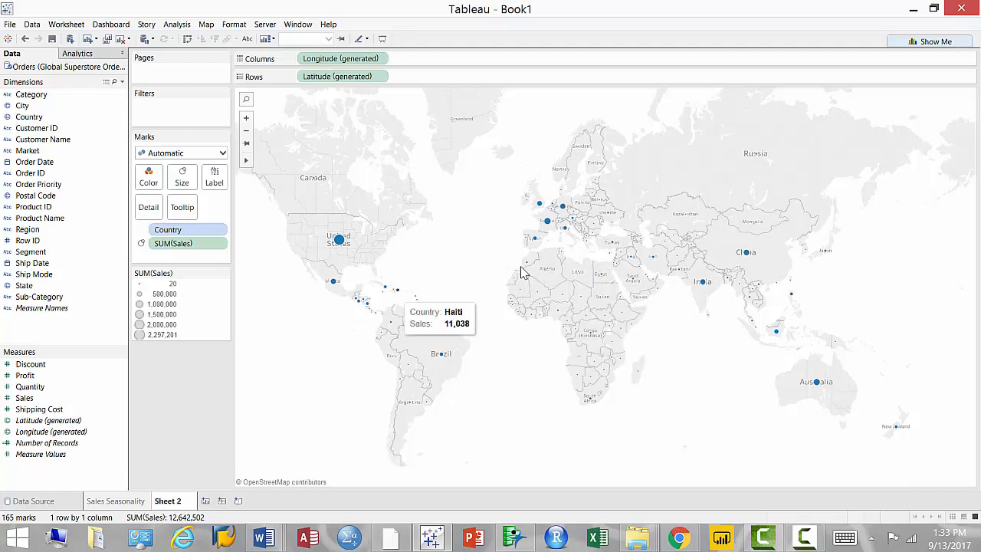
# Enlarge the country circles on the map to make the differences in Sales easier to see.
pyautogui.scroll(3, 521, 272)
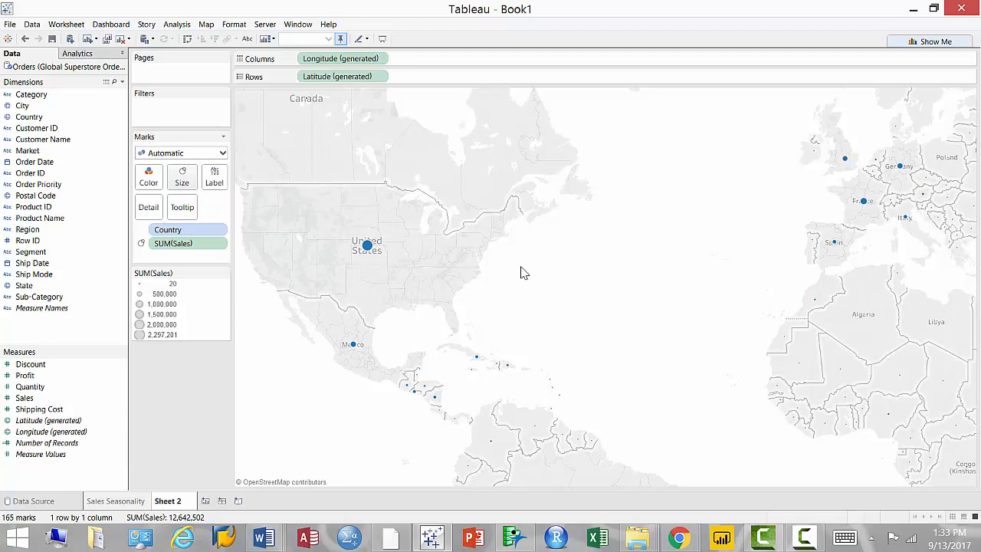
pyautogui.click(182, 177)
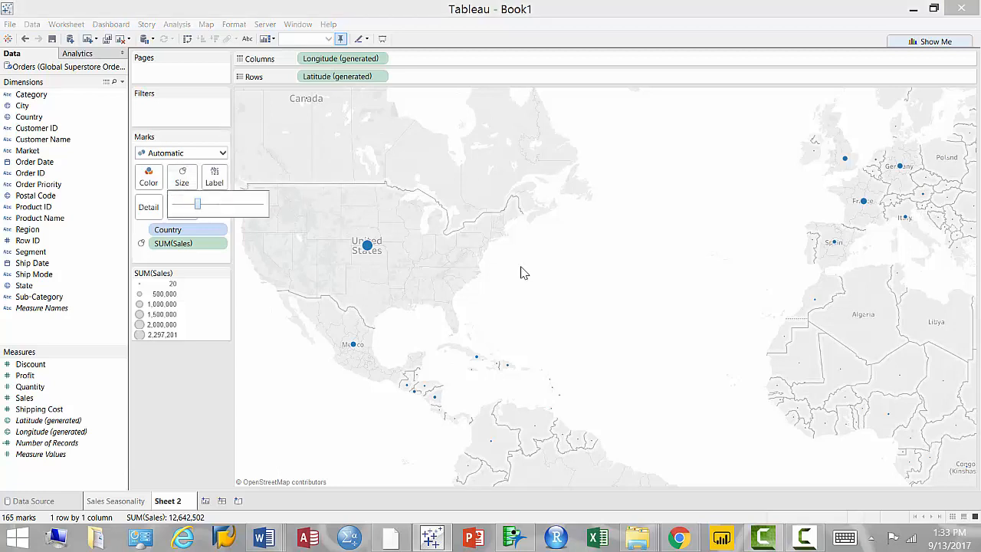
pyautogui.moveTo(197, 204)
pyautogui.mouseDown()
pyautogui.moveTo(236, 204)
pyautogui.moveTo(206, 204)
pyautogui.moveTo(224, 204)
pyautogui.mouseUp()
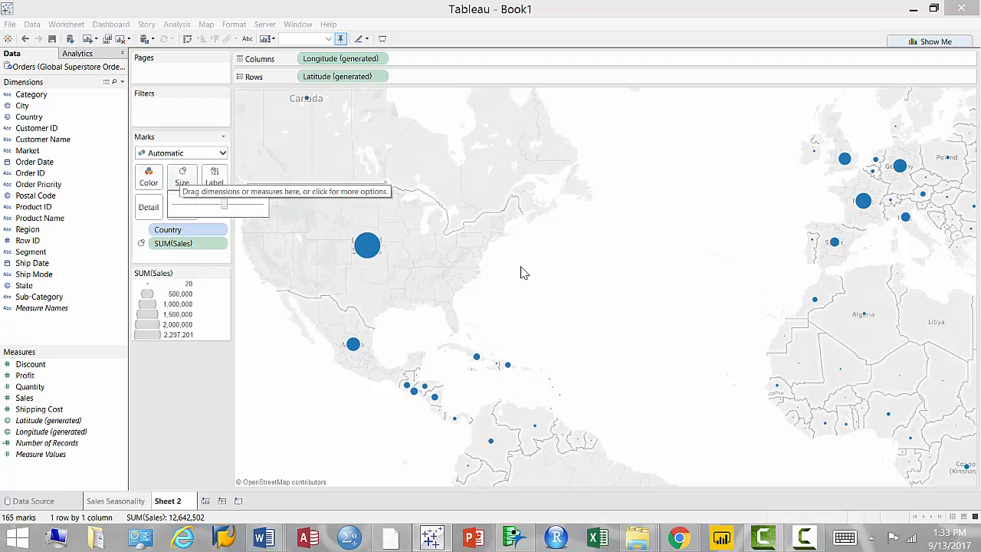
# Give the circles on the sales map a dark border.
pyautogui.click(148, 176)
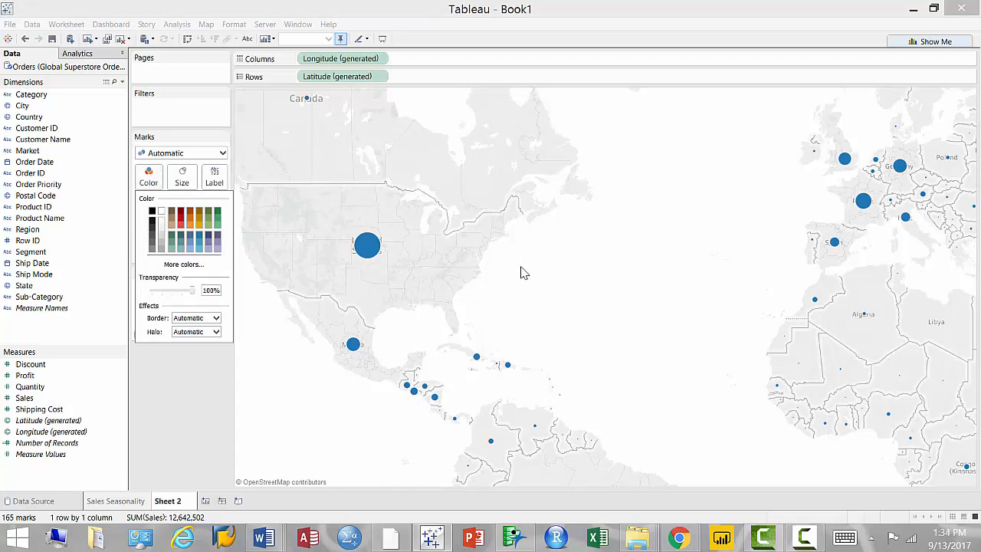
pyautogui.click(216, 317)
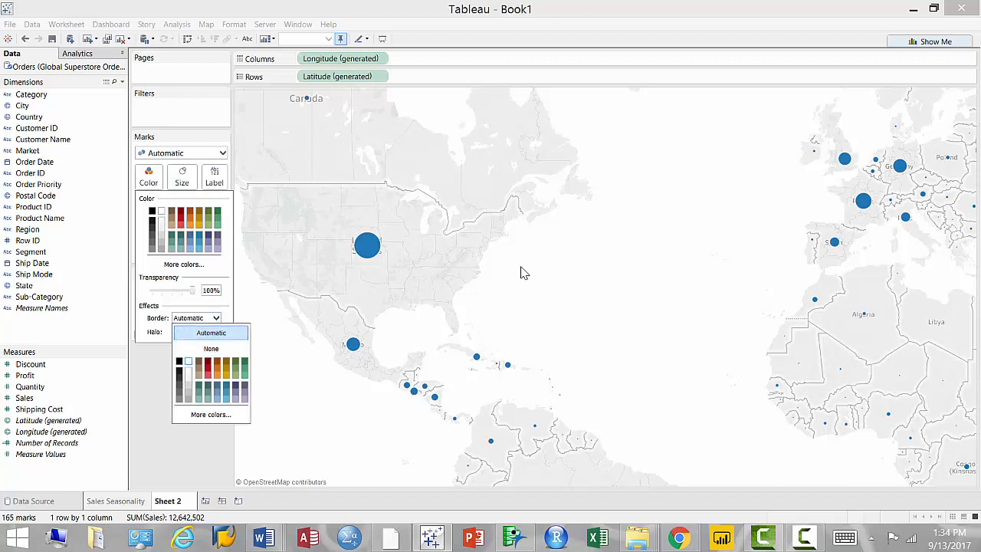
pyautogui.click(179, 361)
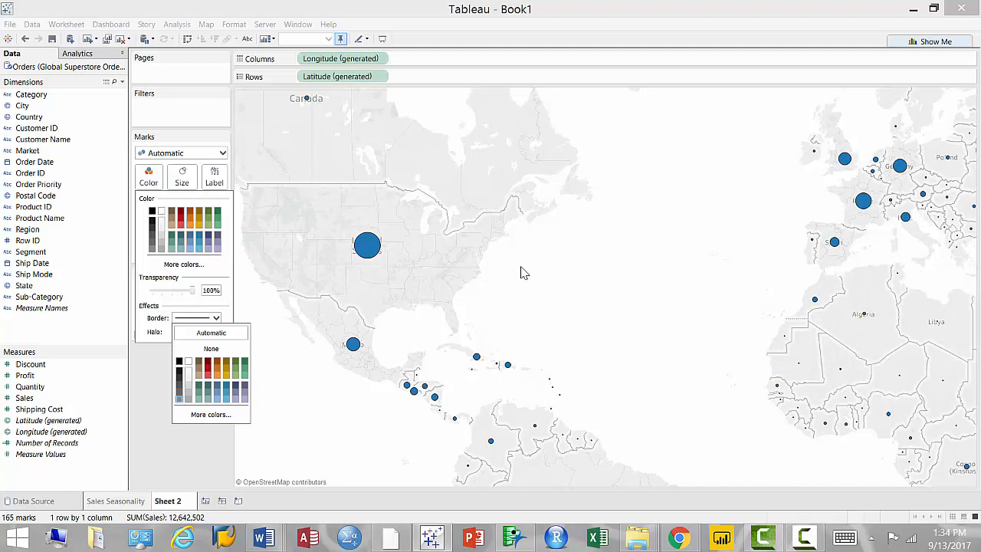
pyautogui.click(520, 272)
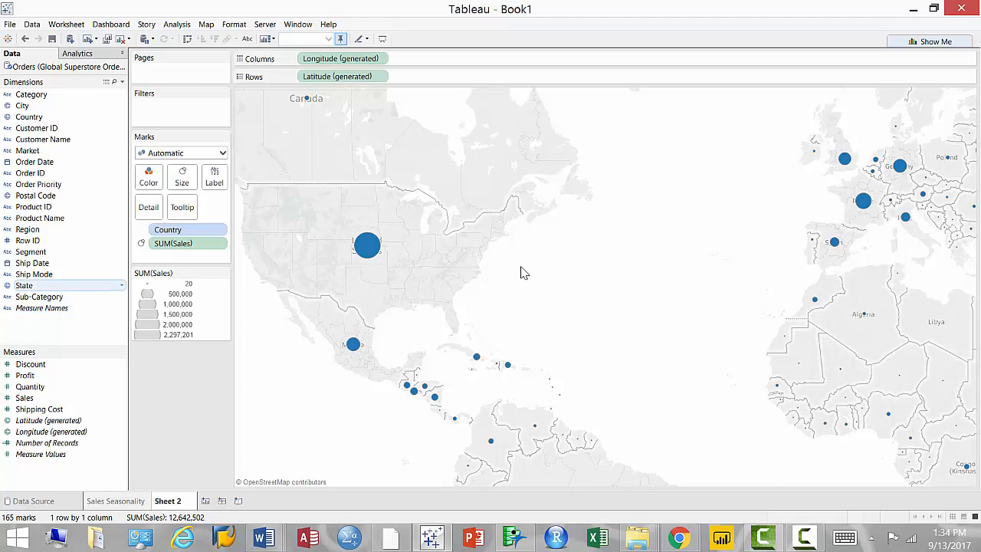
# Add State to the map to break the sales circles down by state within each country.
pyautogui.moveTo(23, 285); pyautogui.dragTo(437, 277)
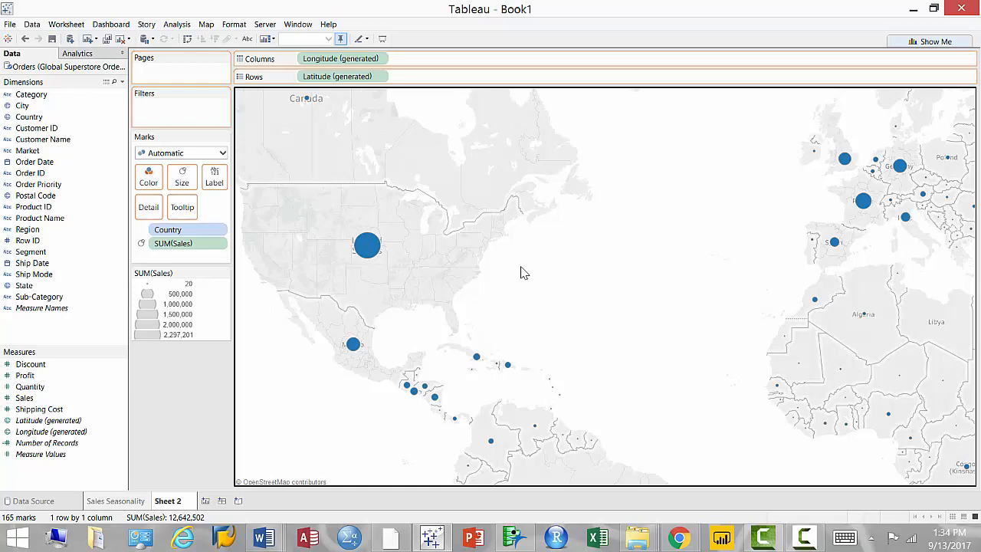
pyautogui.moveTo(520, 272); pyautogui.dragTo(521, 272)
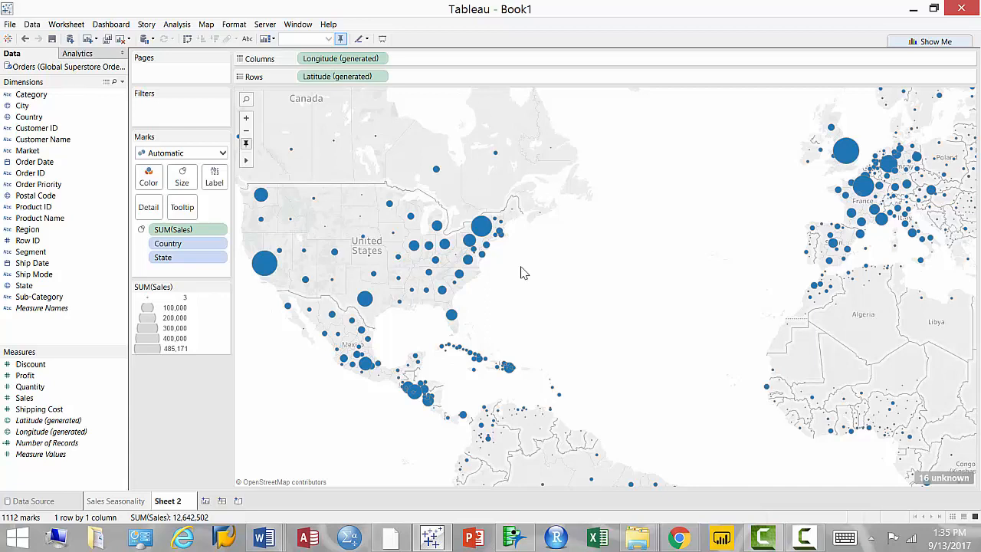
pyautogui.moveTo(521, 273)
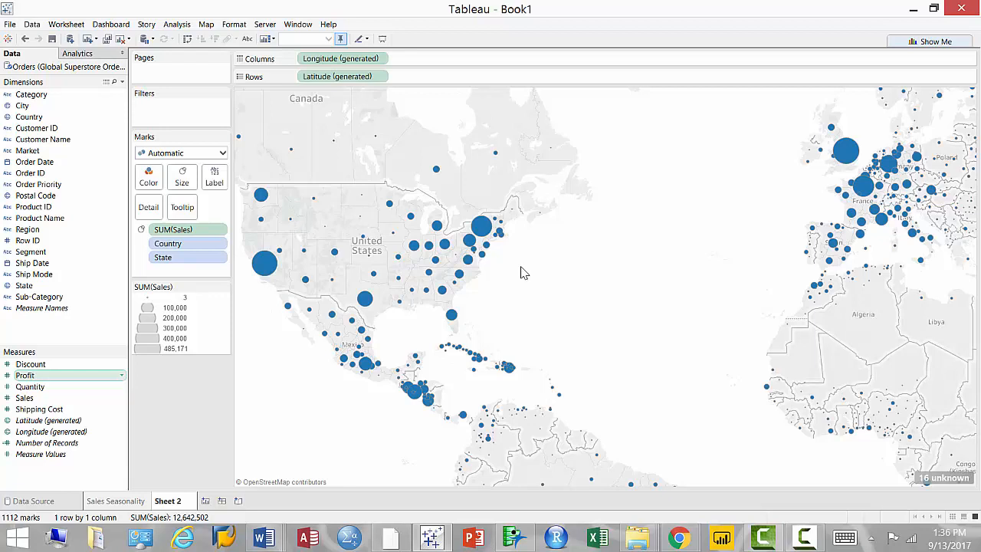
# Color the map circles by Profit and set the color palette to Red-Blue Diverging.
pyautogui.moveTo(24, 374)
pyautogui.mouseDown()
pyautogui.moveTo(149, 302)
pyautogui.moveTo(142, 178)
pyautogui.mouseUp()
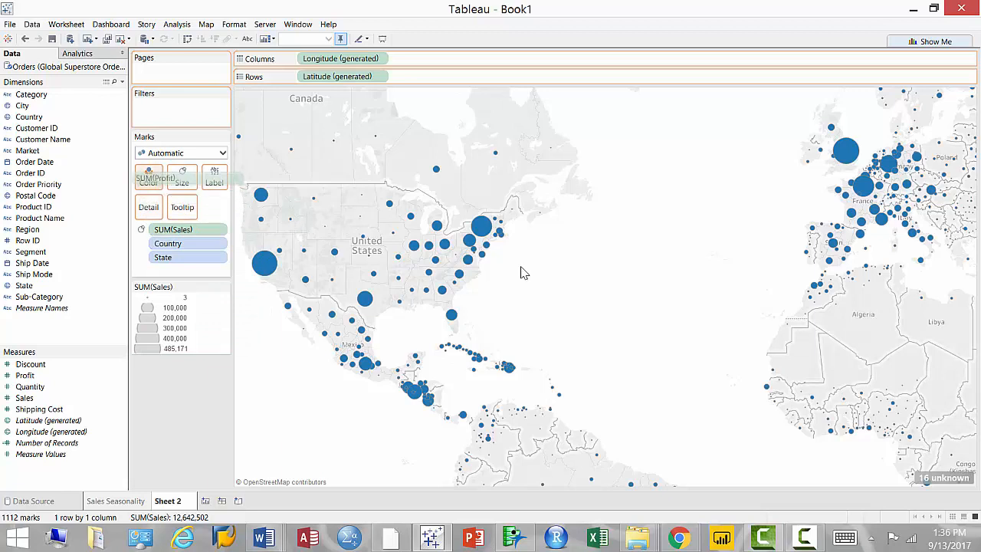
pyautogui.moveTo(142, 178); pyautogui.dragTo(142, 178)
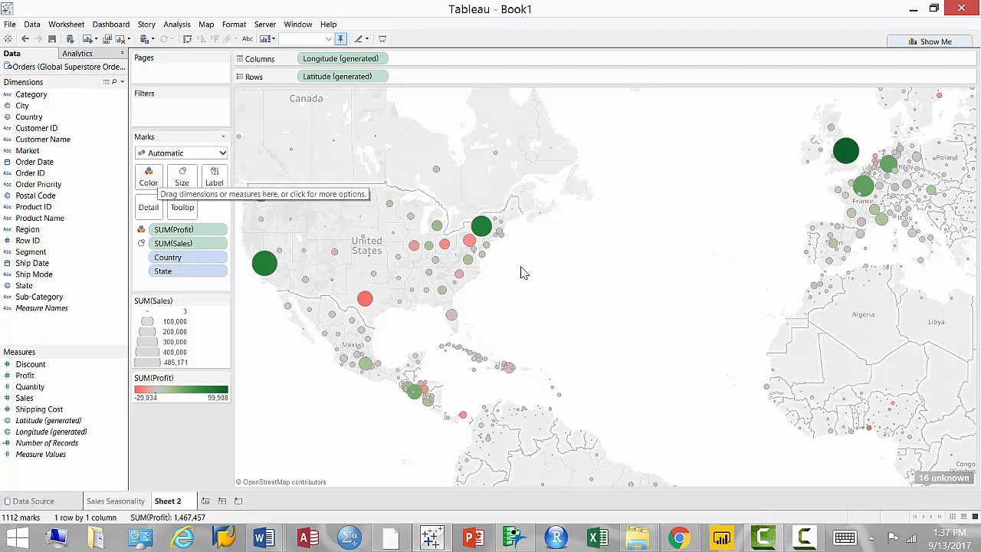
pyautogui.click(149, 176)
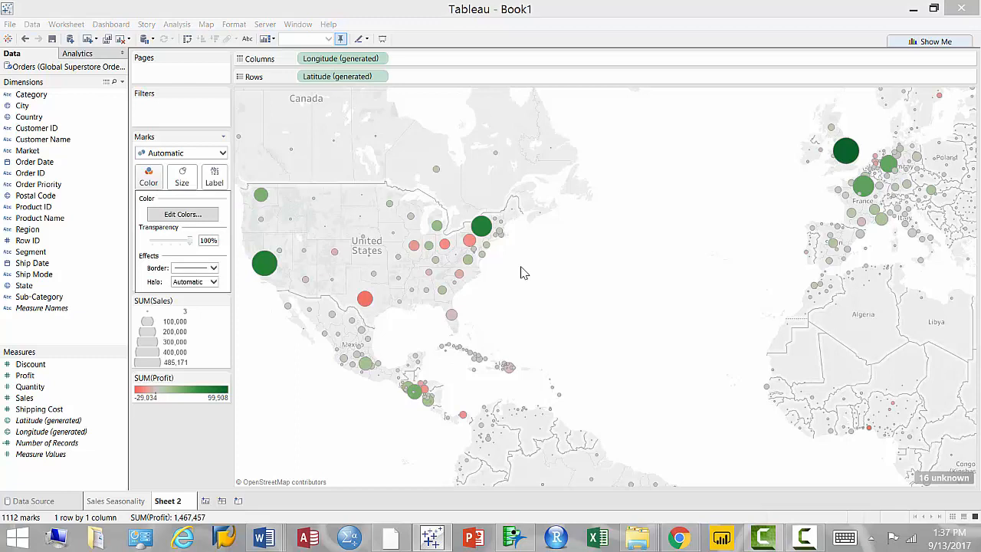
pyautogui.click(182, 214)
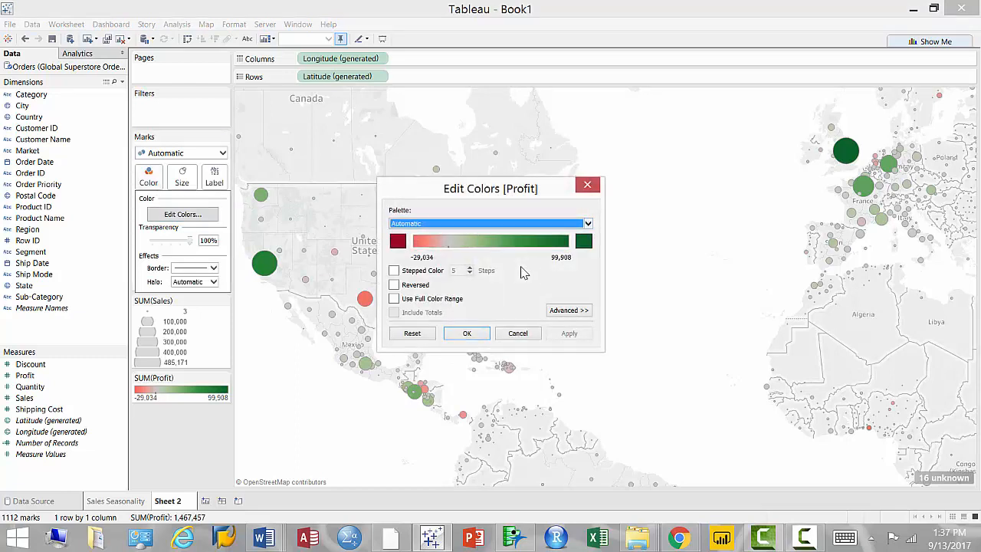
pyautogui.hotkey('alt', 'Down')
pyautogui.press('Down')
pyautogui.press('Down')
pyautogui.press('Down')
pyautogui.press('Down')
pyautogui.press('Down')
pyautogui.press('Down')
pyautogui.press('Down')
pyautogui.press('Down')
pyautogui.press('Down')
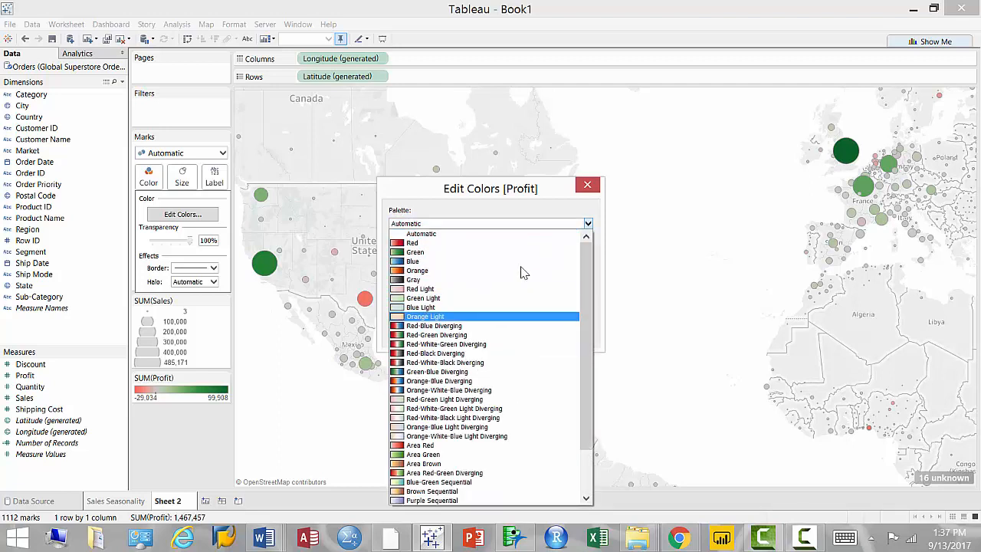
pyautogui.press('Down')
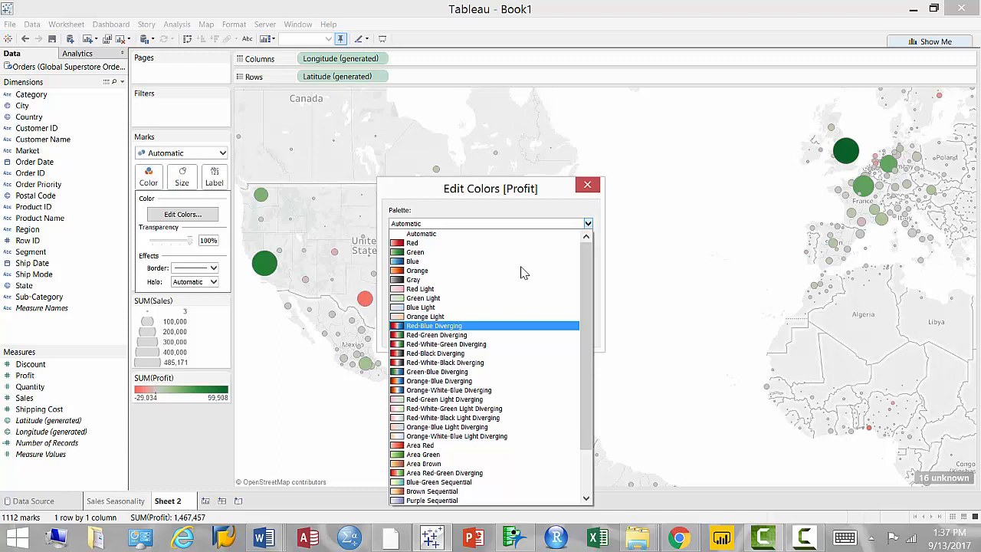
pyautogui.press('Return')
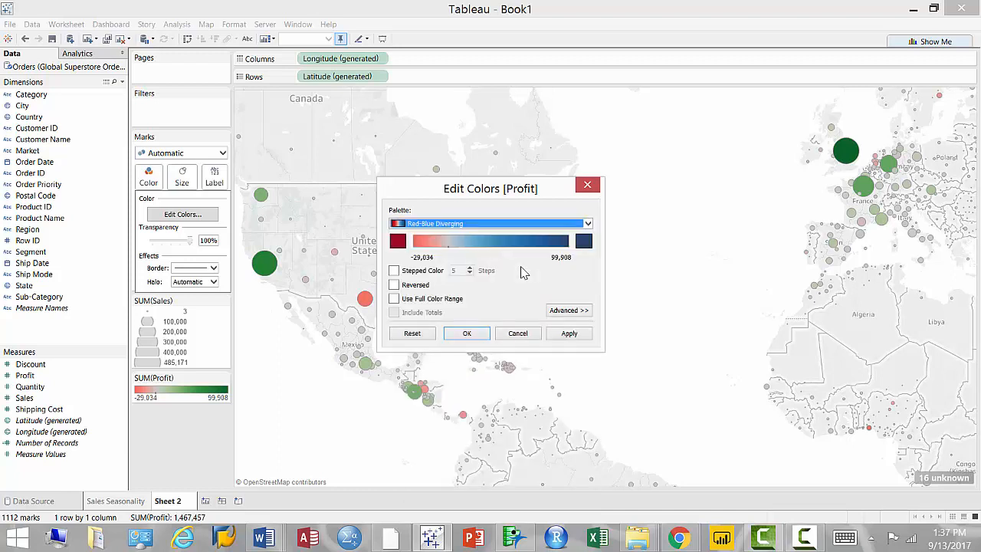
pyautogui.hotkey('alt', 'a')
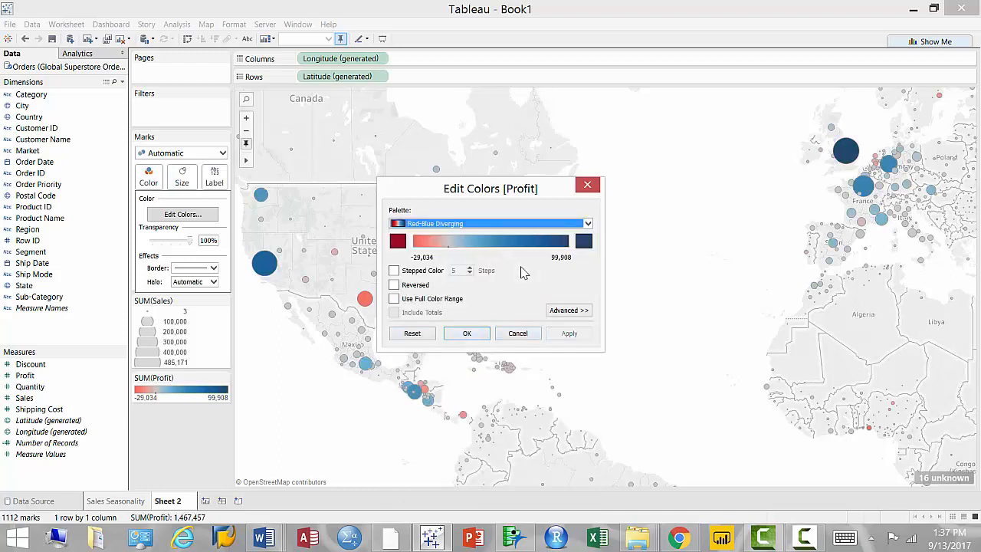
pyautogui.press('Return')
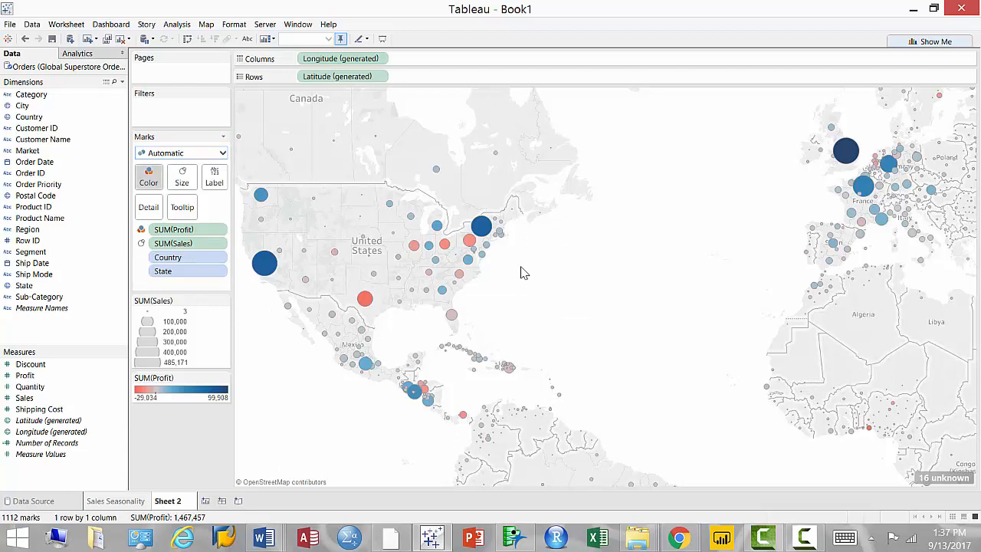
# Browse the other color palettes available for Profit and keep Red-Blue Diverging.
pyautogui.click(149, 177)
pyautogui.click(183, 213)
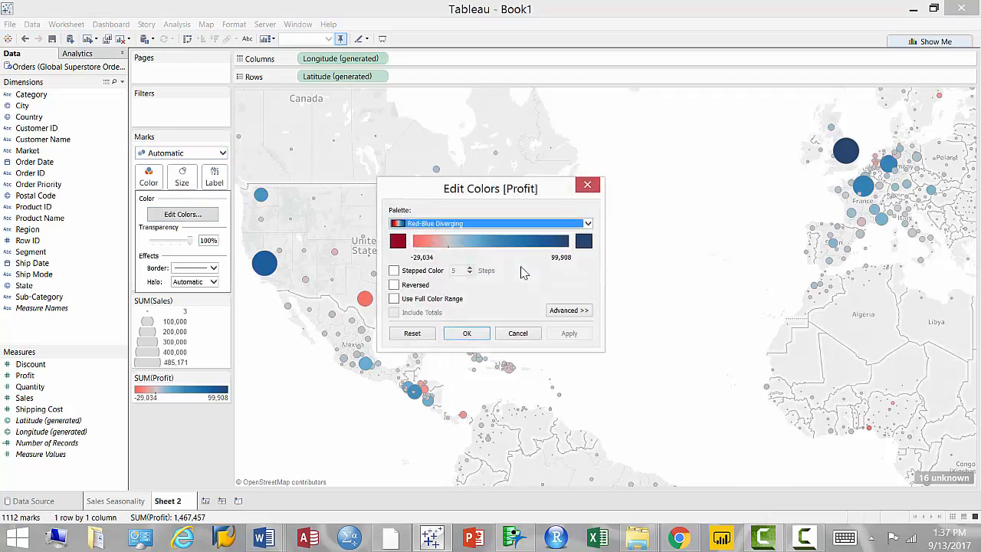
pyautogui.click(587, 223)
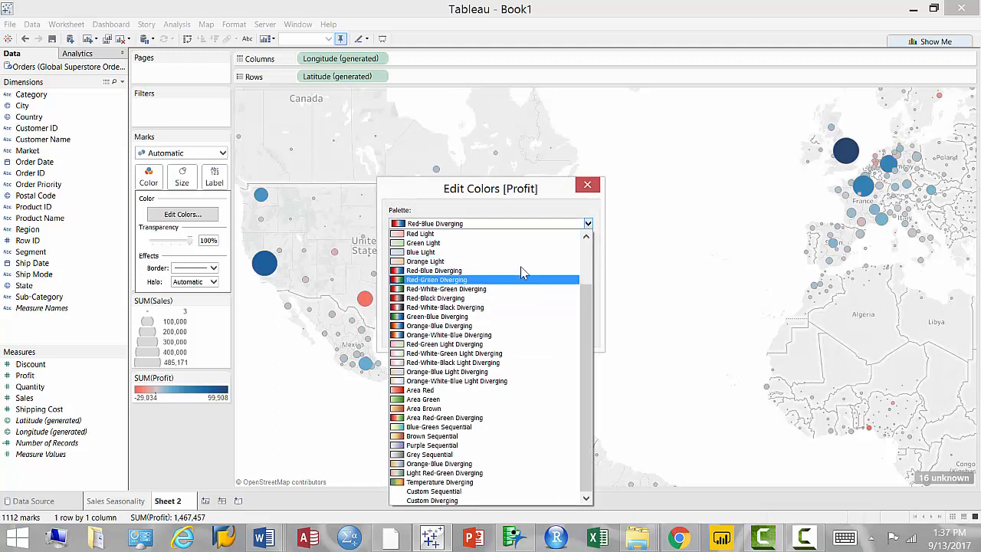
pyautogui.click(521, 270)
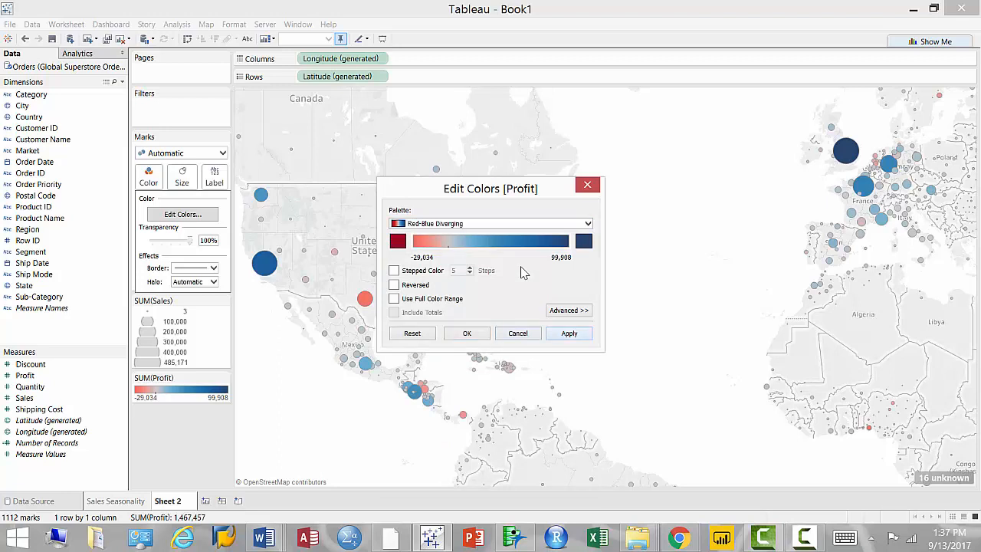
pyautogui.press('Return')
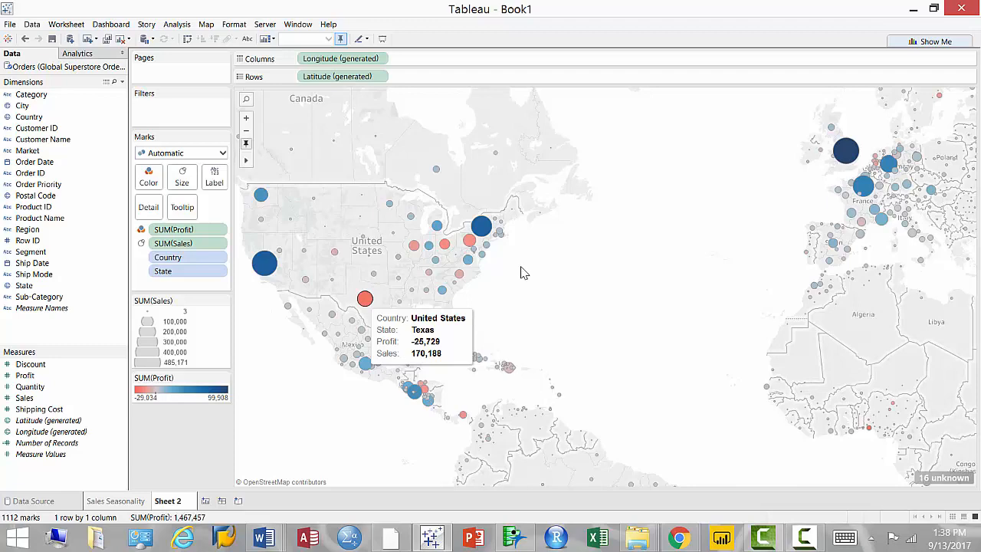
# Examine the profit and sales circles around the map, selecting the United States area as a group and checking Europe and Asia.
pyautogui.scroll(1, 521, 271)
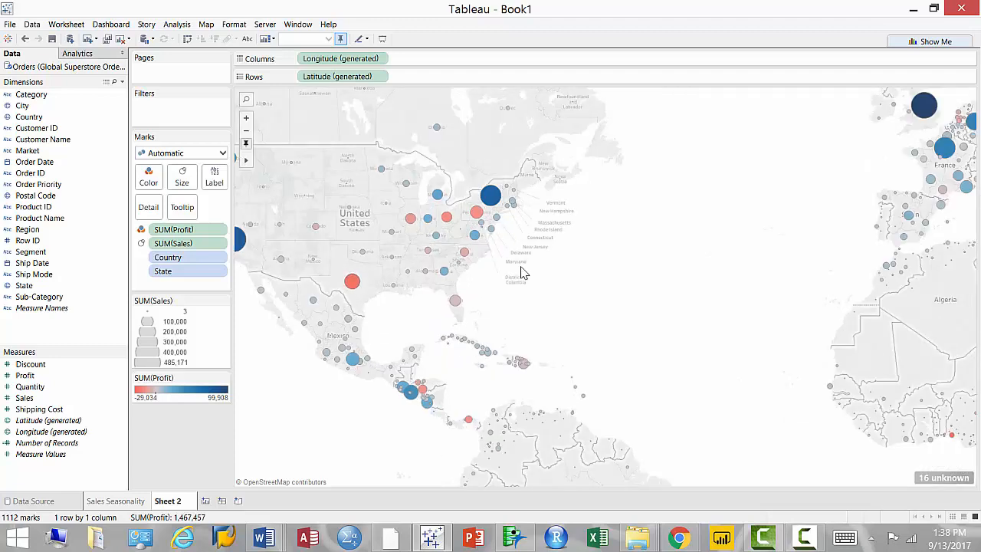
pyautogui.scroll(-1, 521, 271)
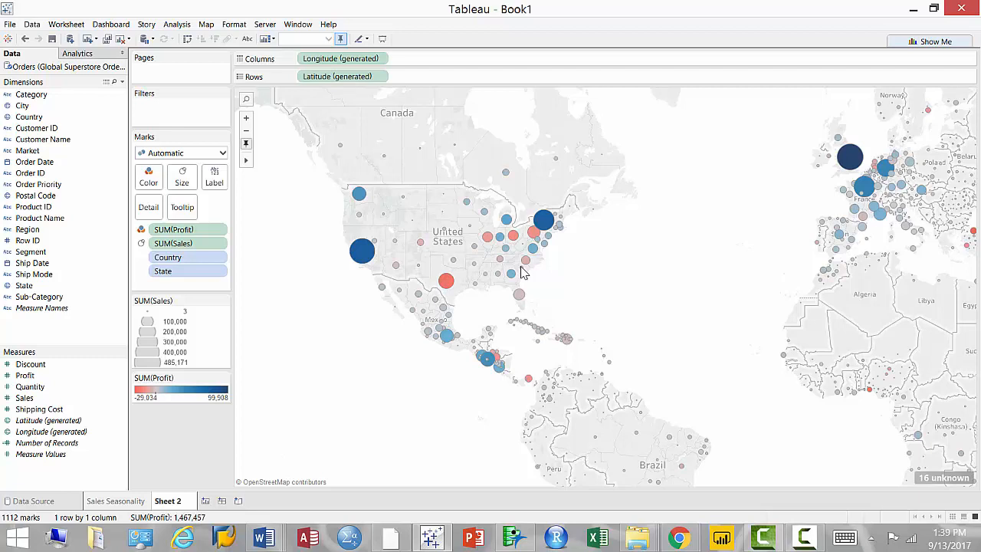
pyautogui.moveTo(685, 256); pyautogui.dragTo(781, 311)
pyautogui.moveTo(314, 172); pyautogui.dragTo(607, 298)
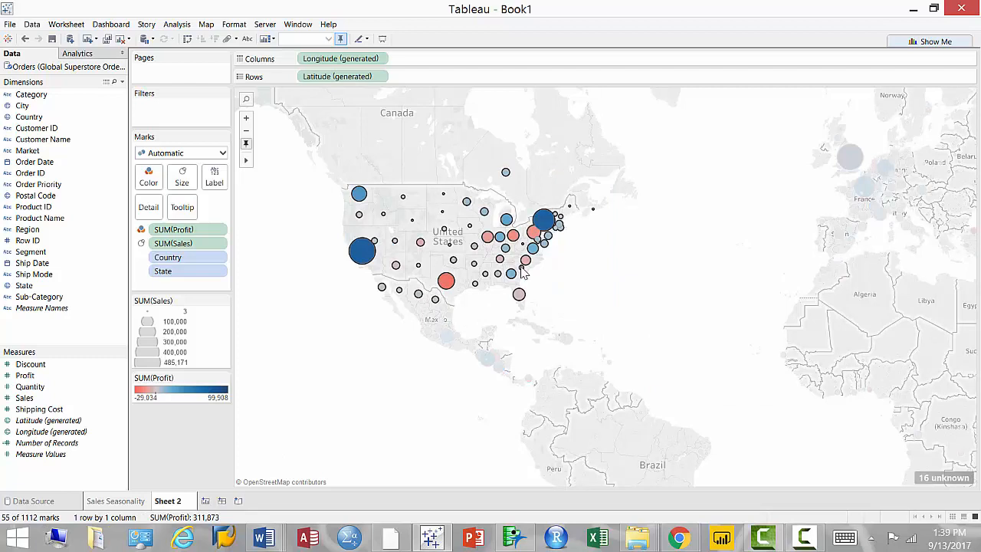
pyautogui.press('Escape')
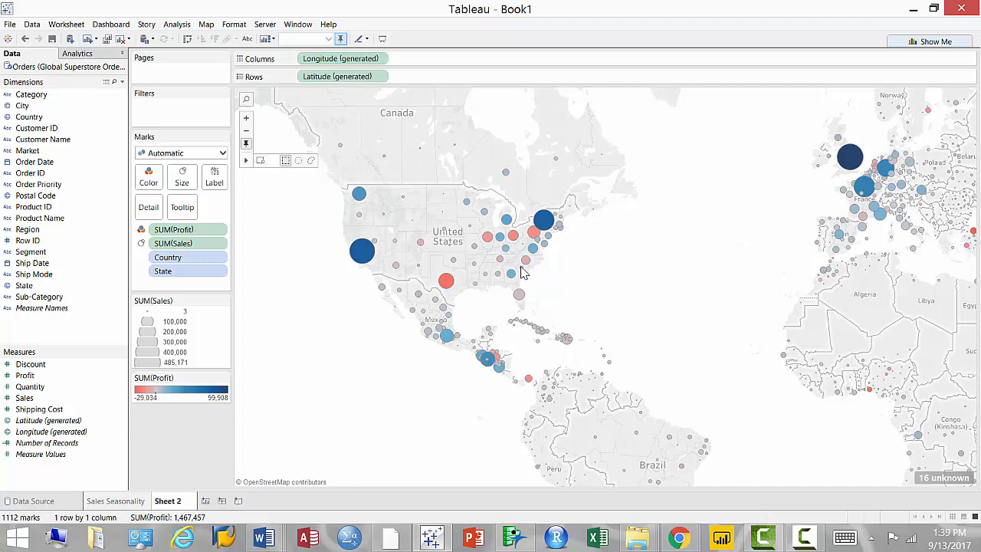
pyautogui.hscroll(15, 521, 272)
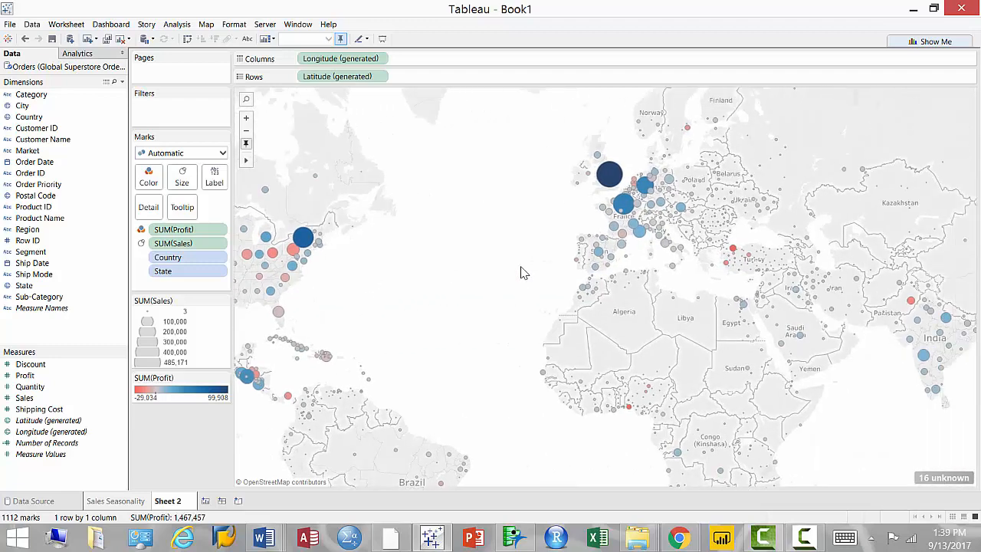
pyautogui.hscroll(-15, 521, 272)
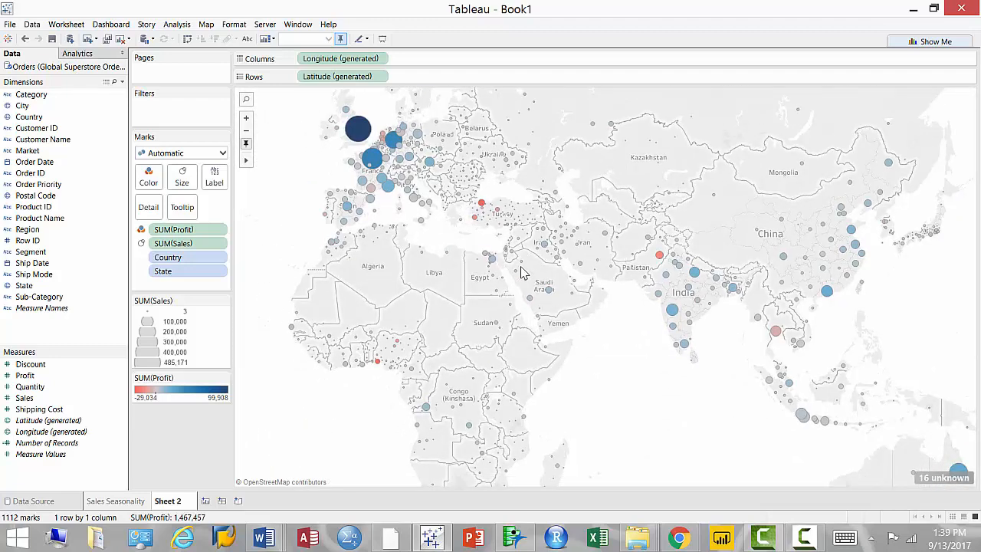
pyautogui.hscroll(-15, 521, 272)
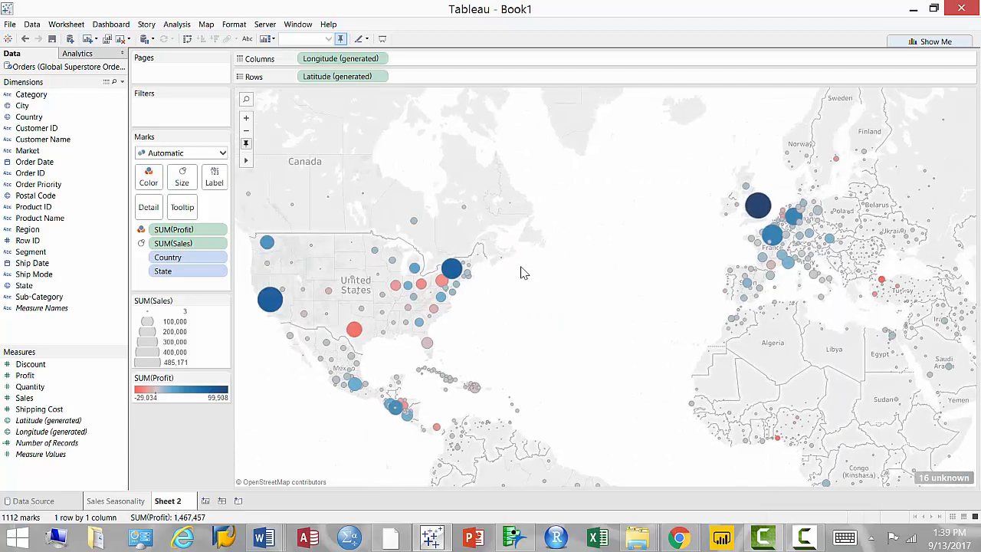
pyautogui.scroll(3, 521, 272)
pyautogui.hscroll(-2, 521, 272)
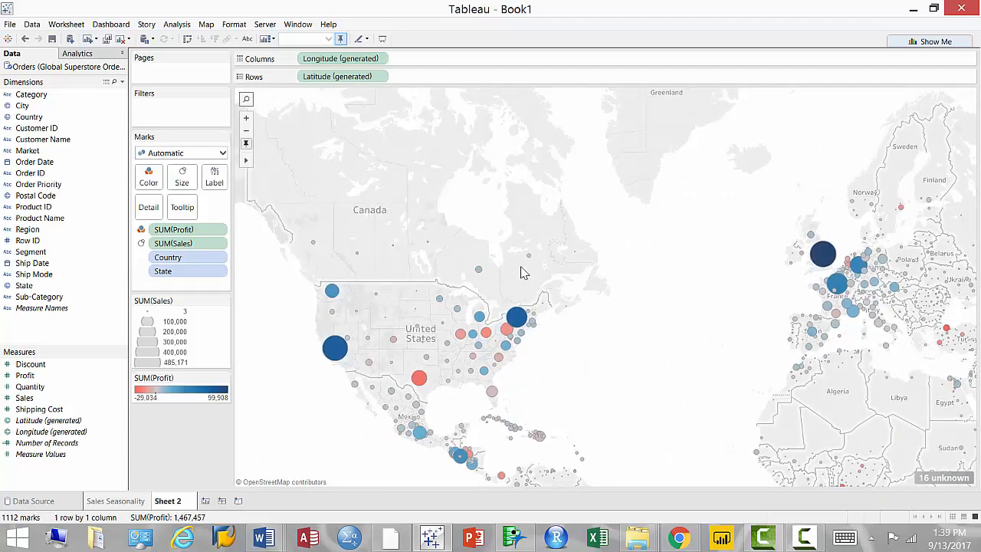
# Search the map for India to inspect its circles, and reset the map to the full world view.
pyautogui.hotkey('ctrl', 'shift', 'f')
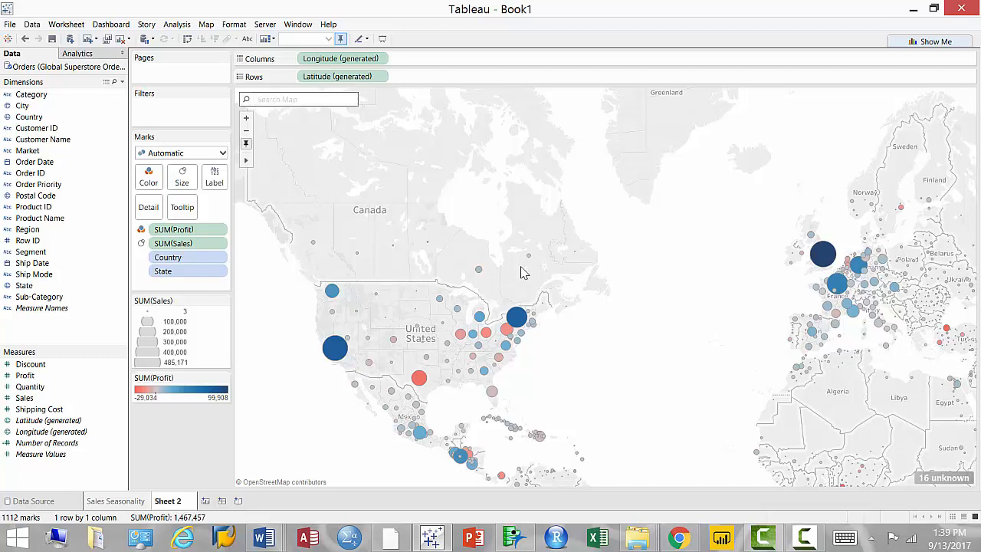
pyautogui.write('India')
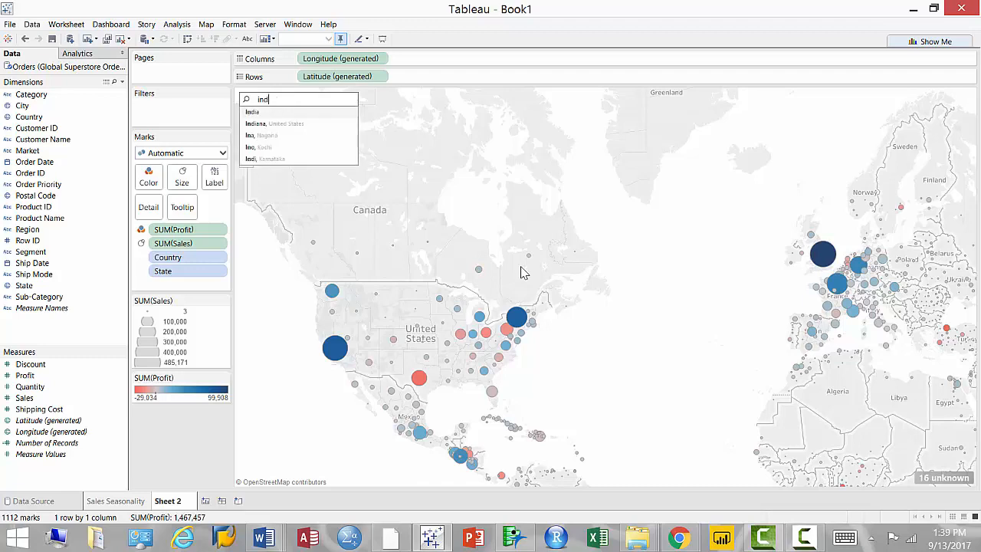
pyautogui.press('Return')
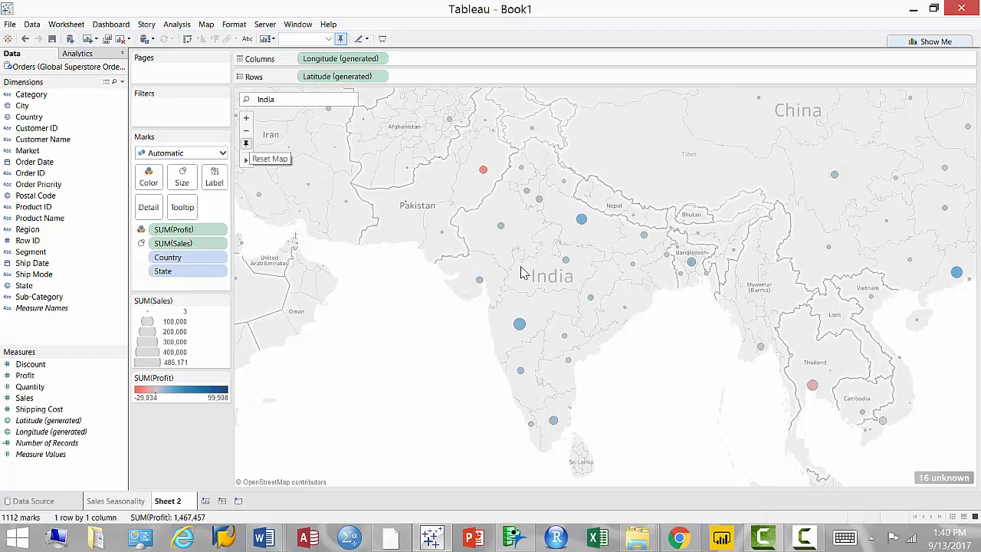
pyautogui.hotkey('ctrl', 'z')
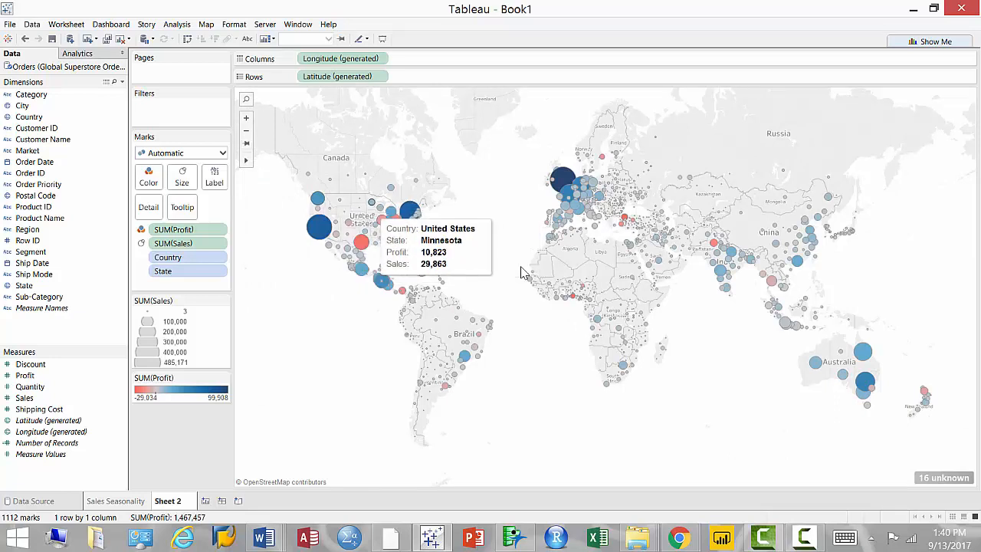
# Rename the map worksheet as "Global Sales and Profits".
pyautogui.press('F2')
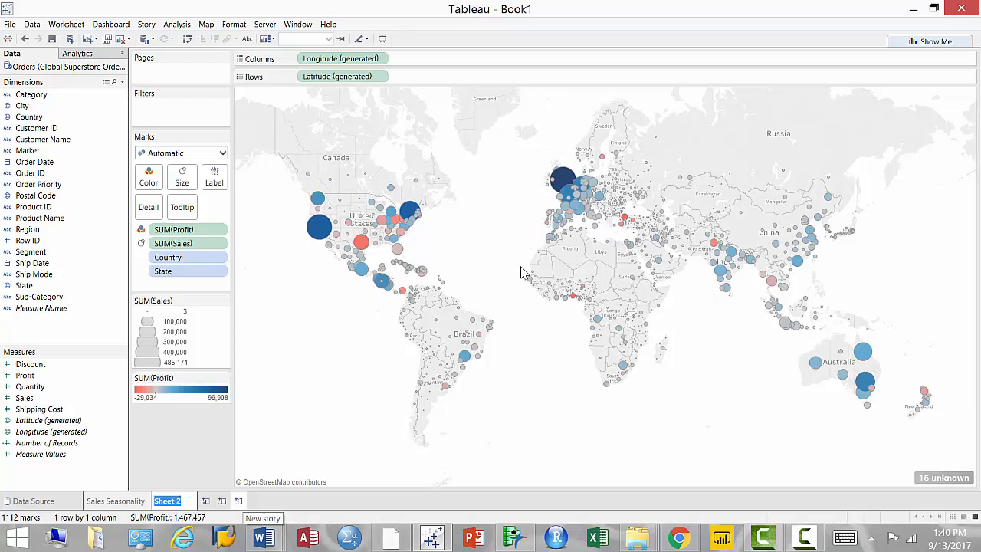
pyautogui.write('Global Sales')
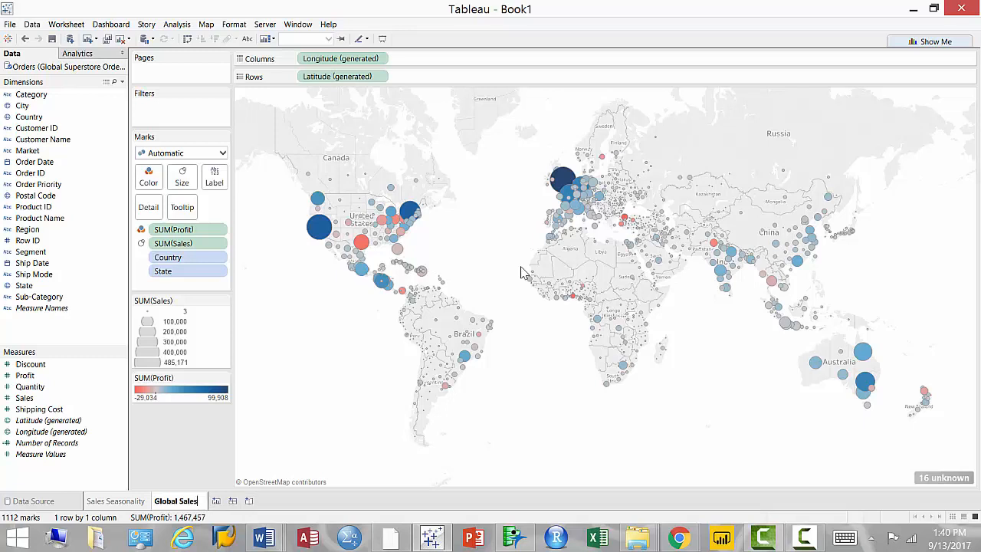
pyautogui.write(' and Profits')
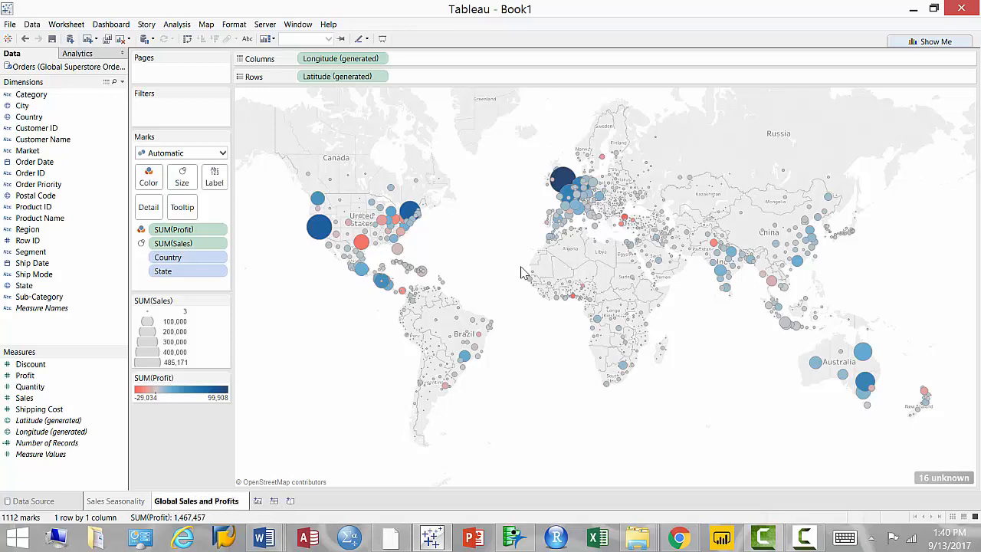
pyautogui.press('Return')
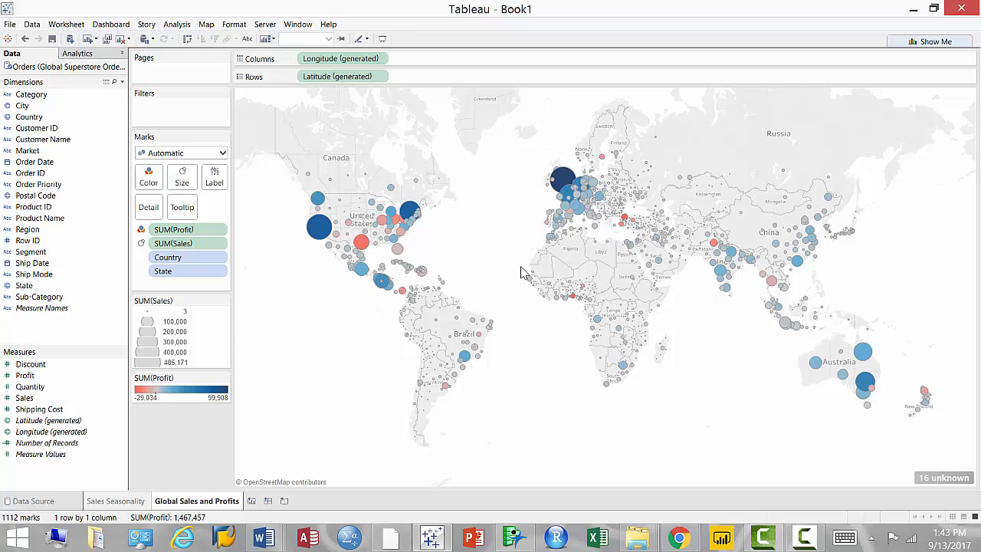
# Duplicate the Global Sales and Profits worksheet and remove Profit and Sales from the copy's marks.
pyautogui.moveTo(521, 272)
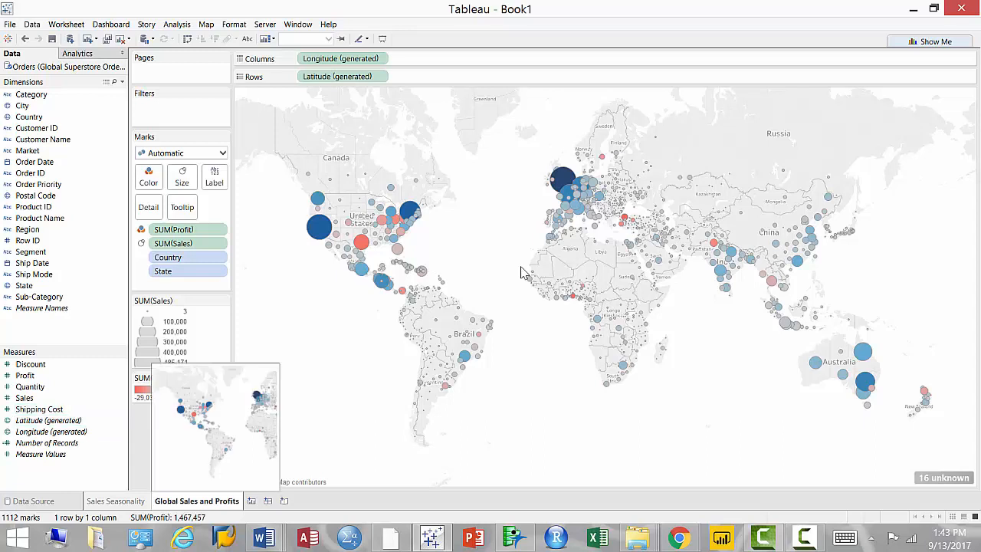
pyautogui.rightClick(212, 500)
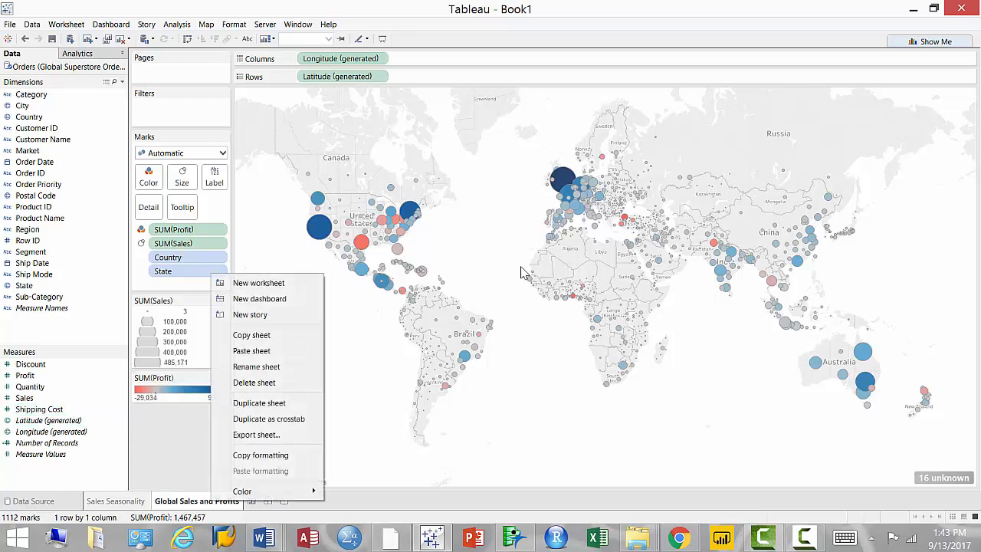
pyautogui.moveTo(242, 490)
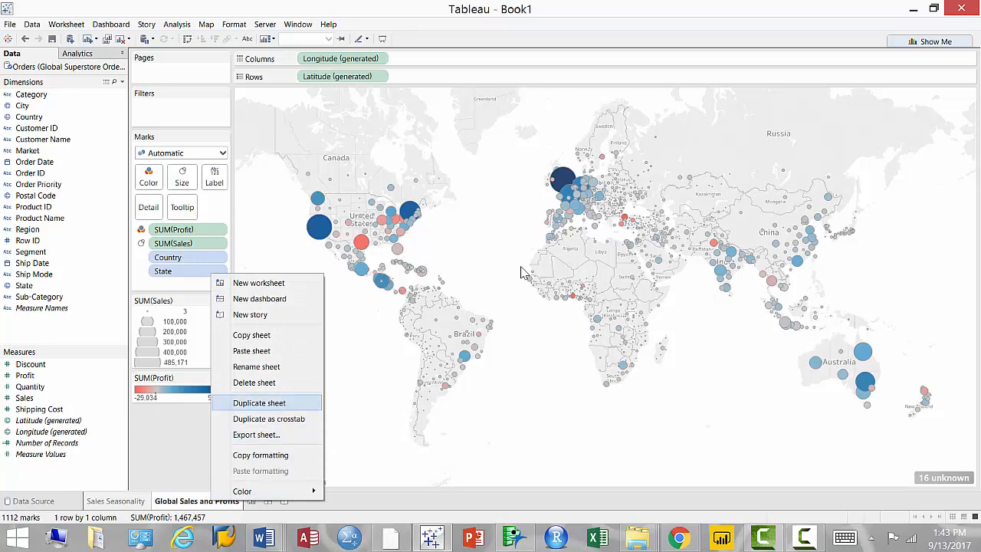
pyautogui.press('Return')
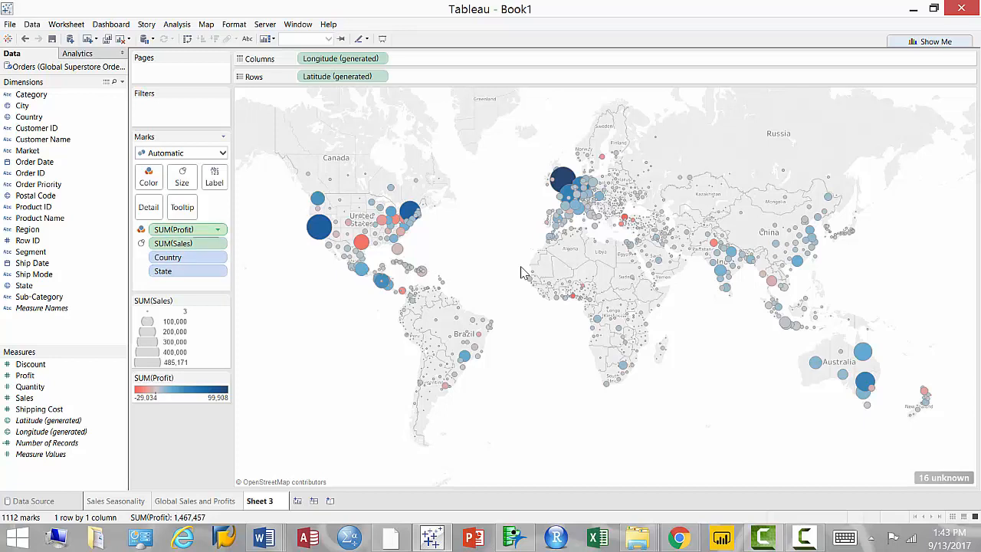
pyautogui.moveTo(173, 229); pyautogui.dragTo(183, 423)
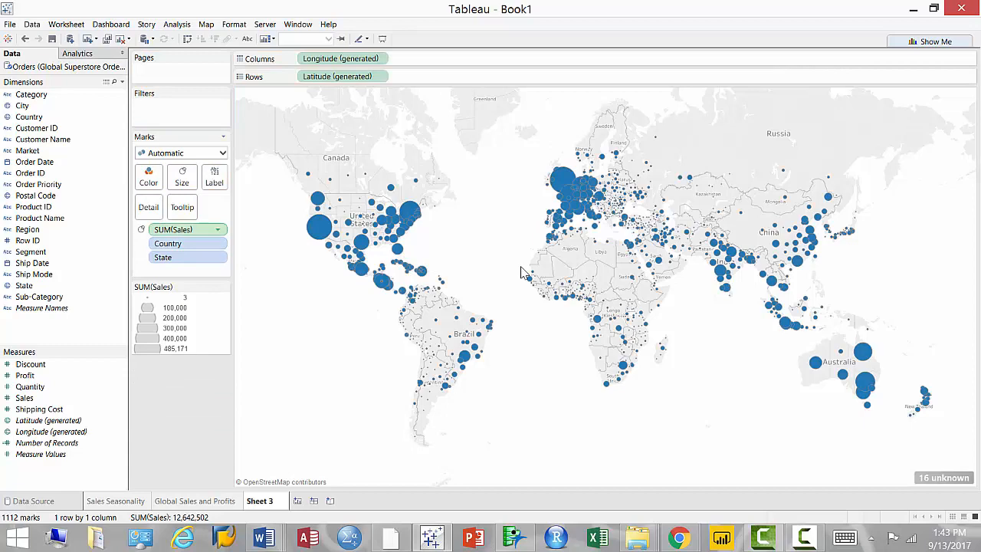
pyautogui.moveTo(172, 230); pyautogui.dragTo(176, 394)
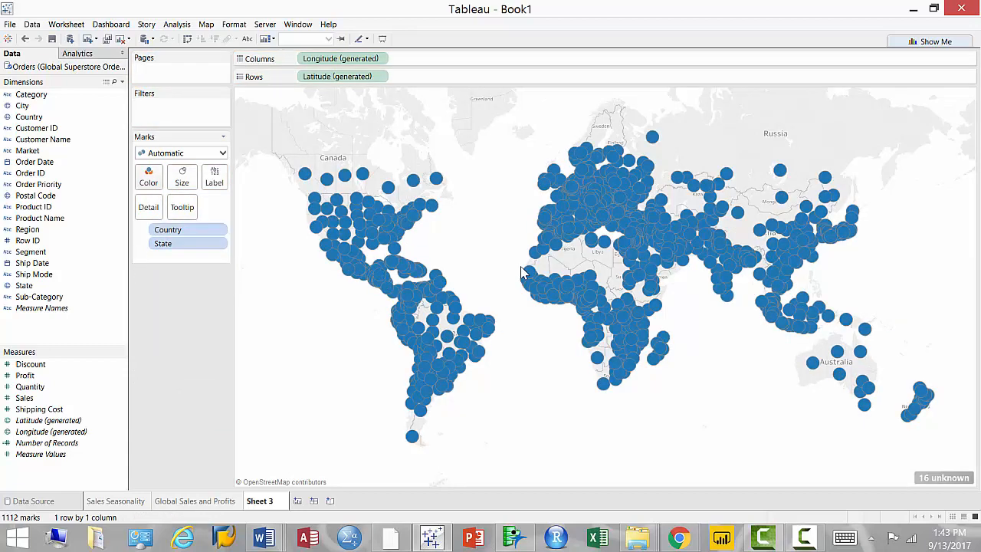
# Shrink the map marks to small dots so the individual states can be told apart.
pyautogui.click(181, 177)
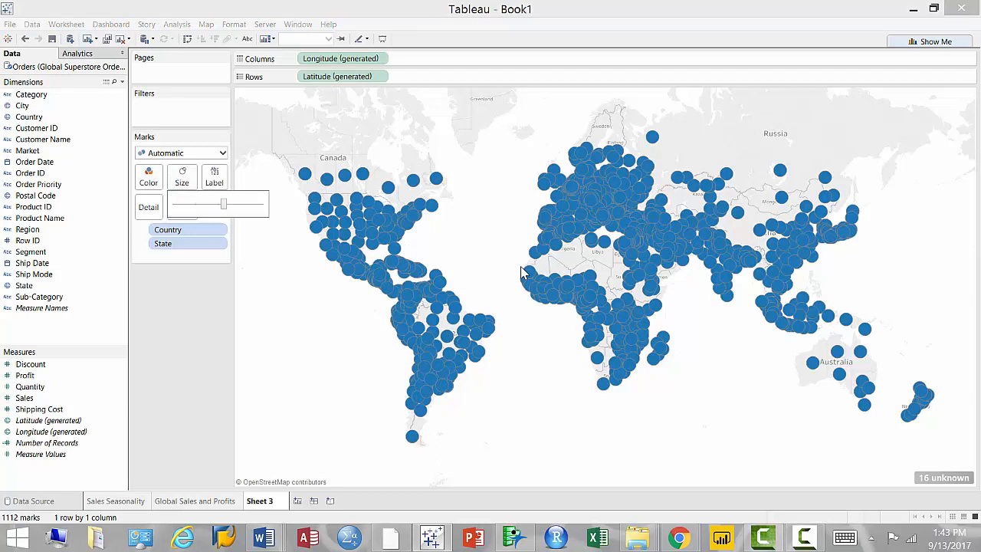
pyautogui.moveTo(223, 203); pyautogui.dragTo(186, 204)
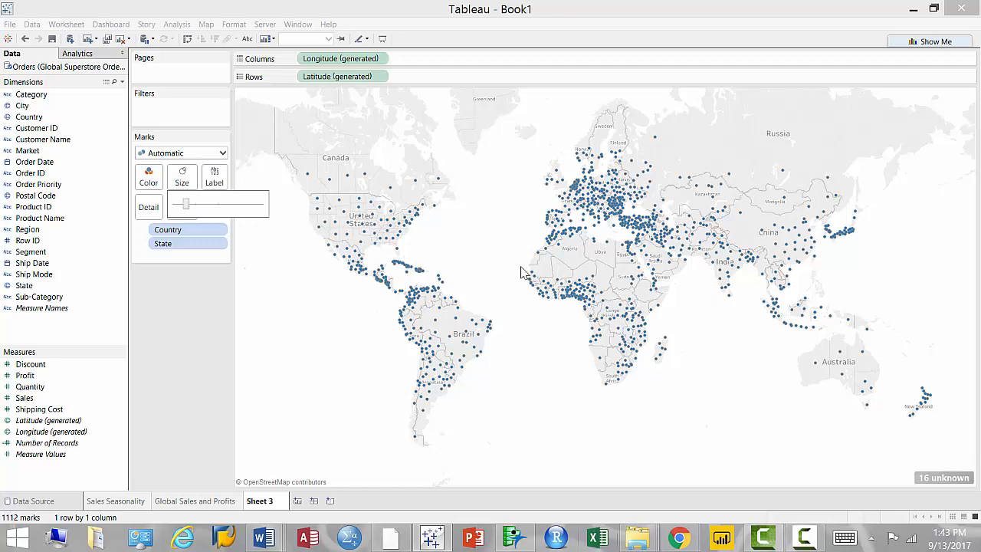
# Switch to Chrome, open Google Maps in a new tab, and examine where the equator crosses the continents around the world.
pyautogui.moveTo(677, 538)
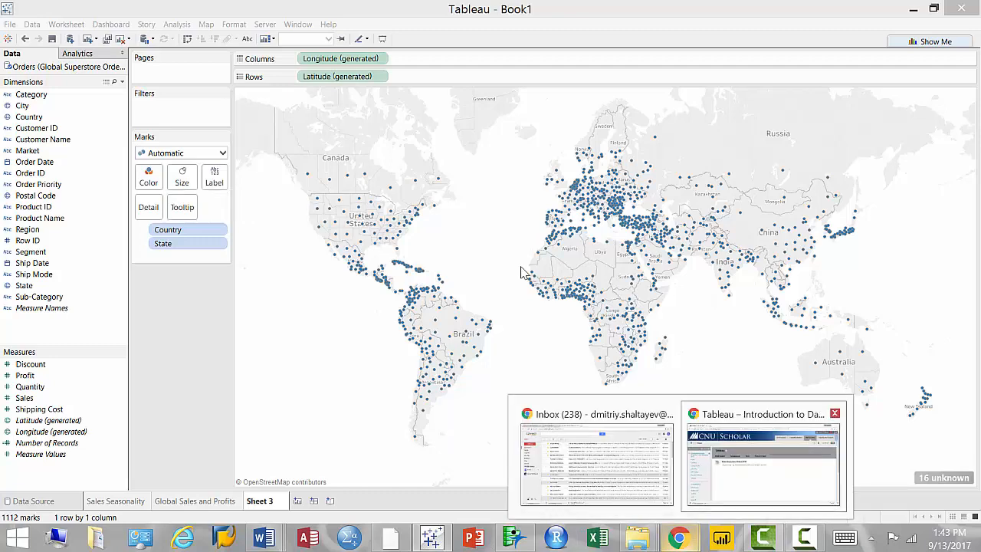
pyautogui.click(763, 460)
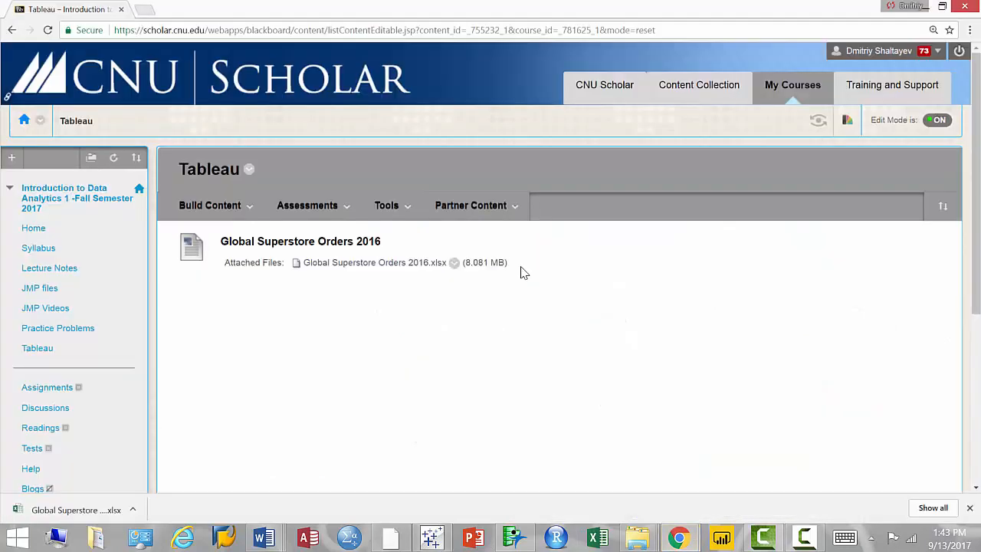
pyautogui.hotkey('ctrl', 't')
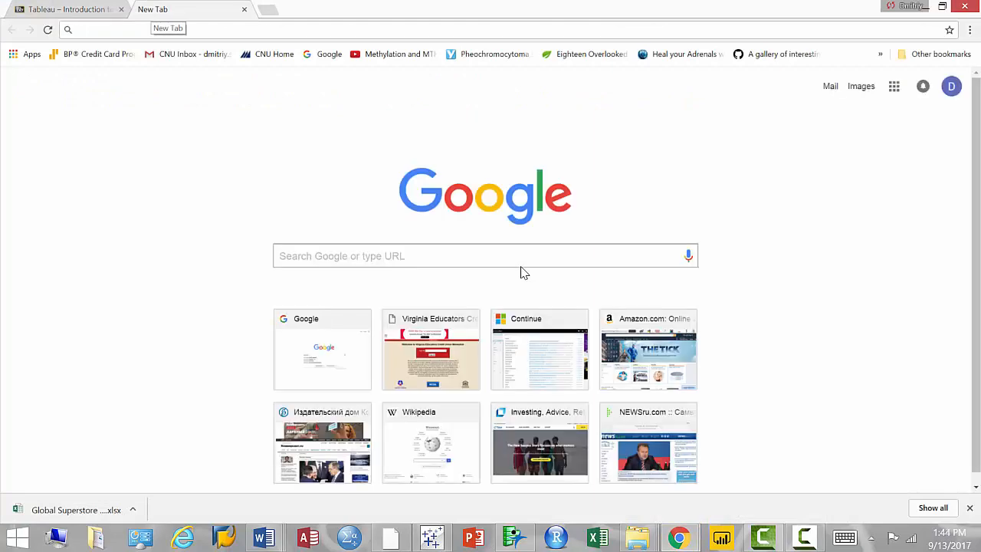
pyautogui.write('map')
pyautogui.press('Return')
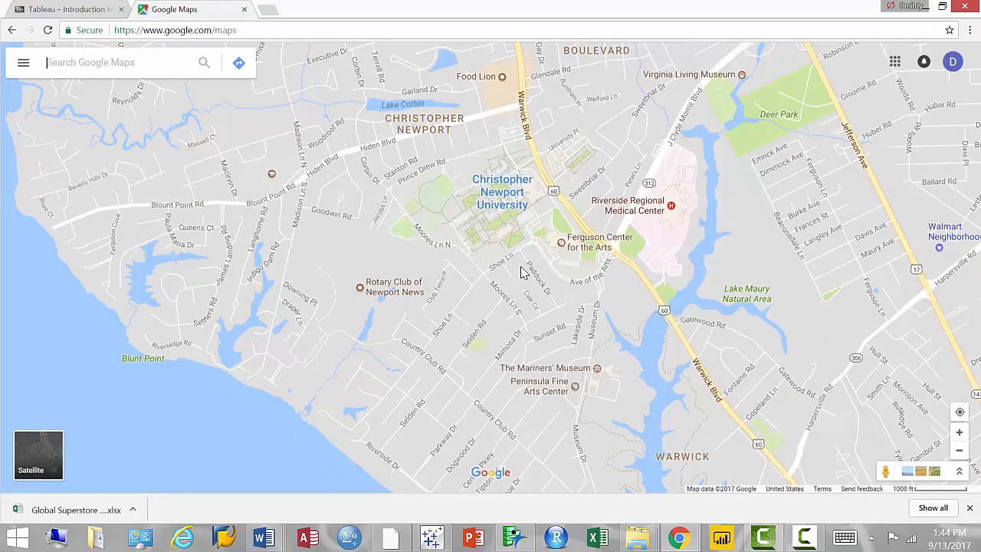
pyautogui.scroll(-5, 520, 272)
pyautogui.scroll(-5, 521, 272)
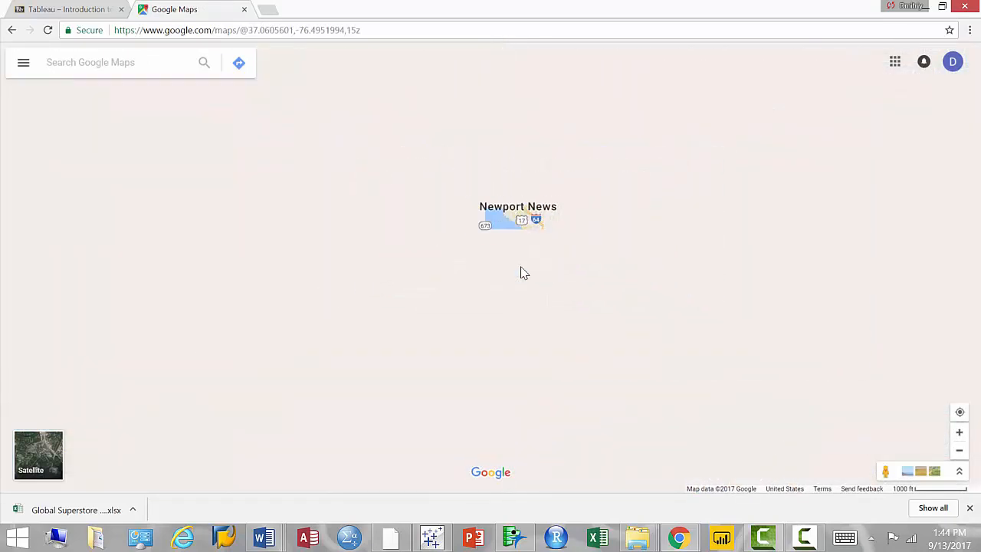
pyautogui.scroll(-5, 520, 272)
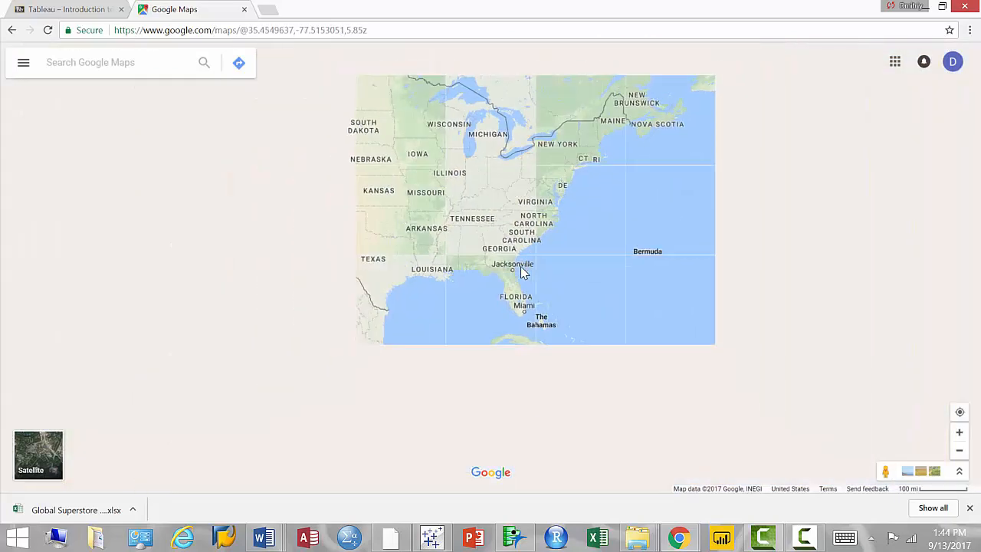
pyautogui.hscroll(5, 520, 272)
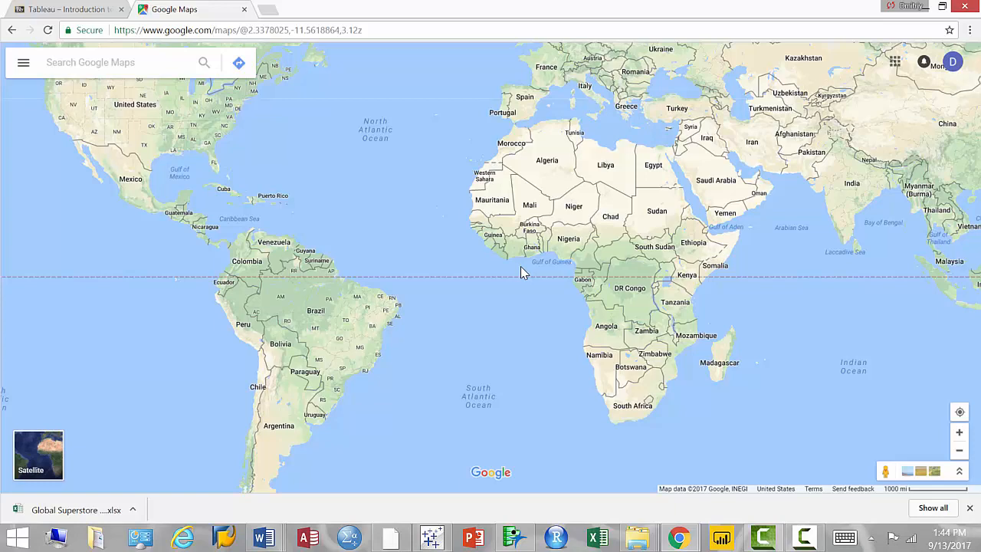
pyautogui.hscroll(15, 520, 272)
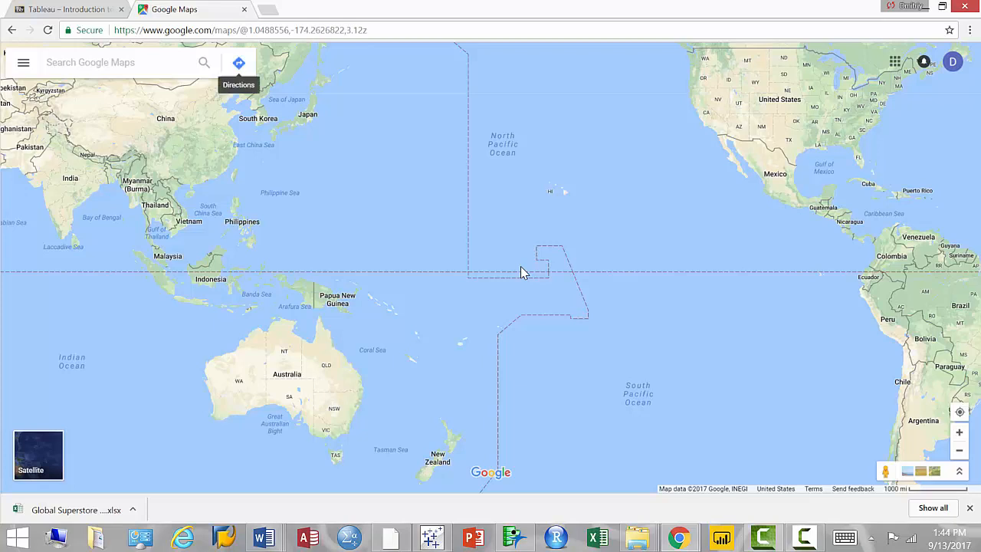
# Return to Tableau, select all map marks south of the equator from South America to Australia, and group them by Country.
pyautogui.hotkey('alt', 'Tab')
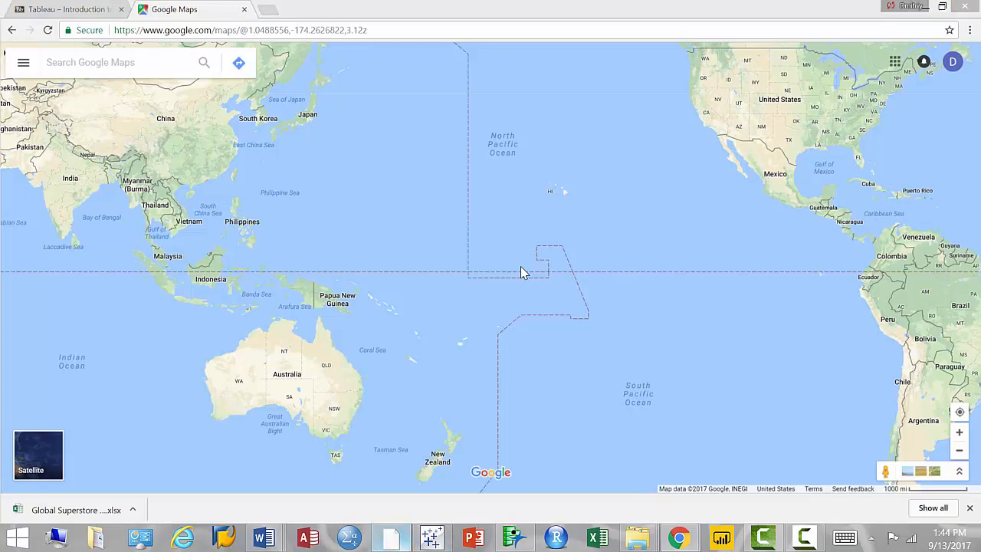
pyautogui.hotkey('alt', 'Tab')
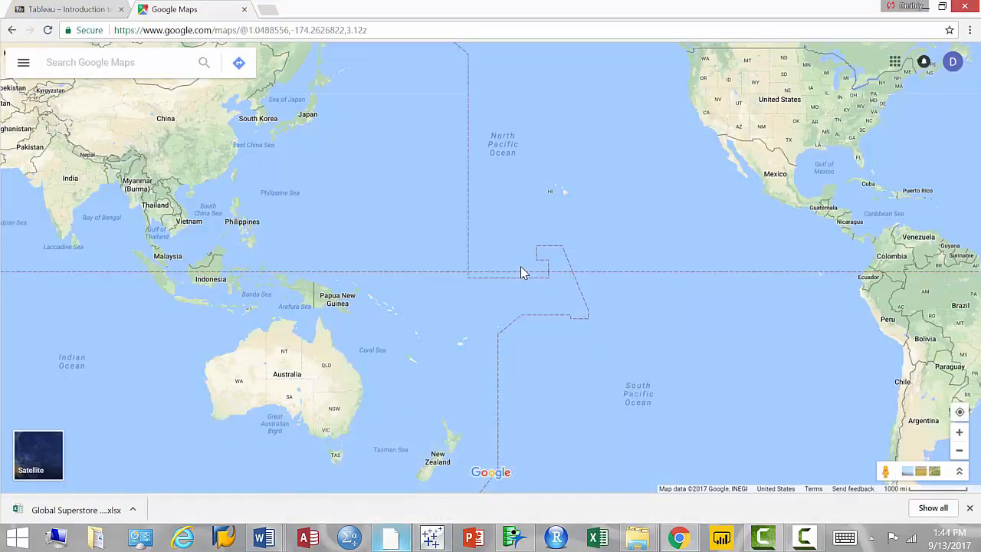
pyautogui.hotkey('alt', 'Tab')
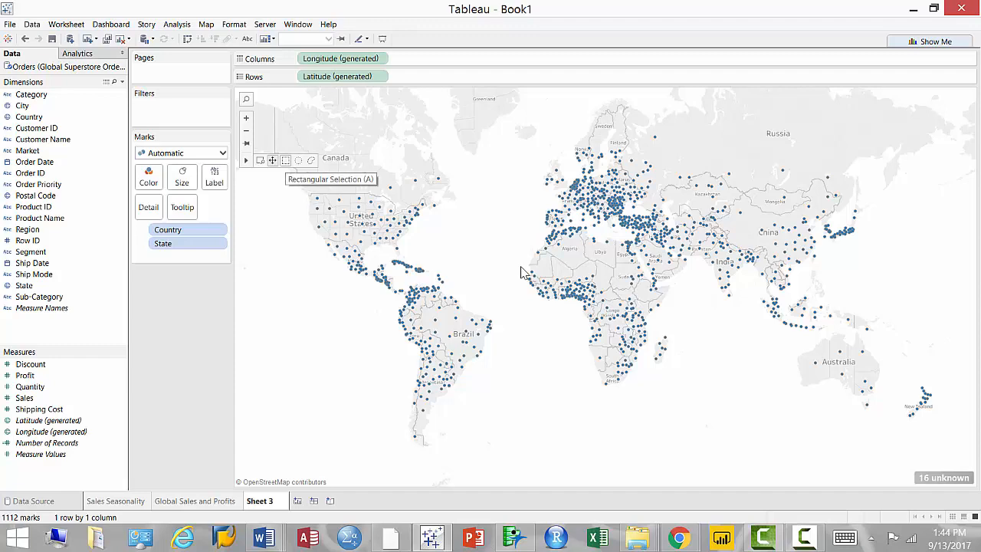
pyautogui.scroll(2, 521, 272)
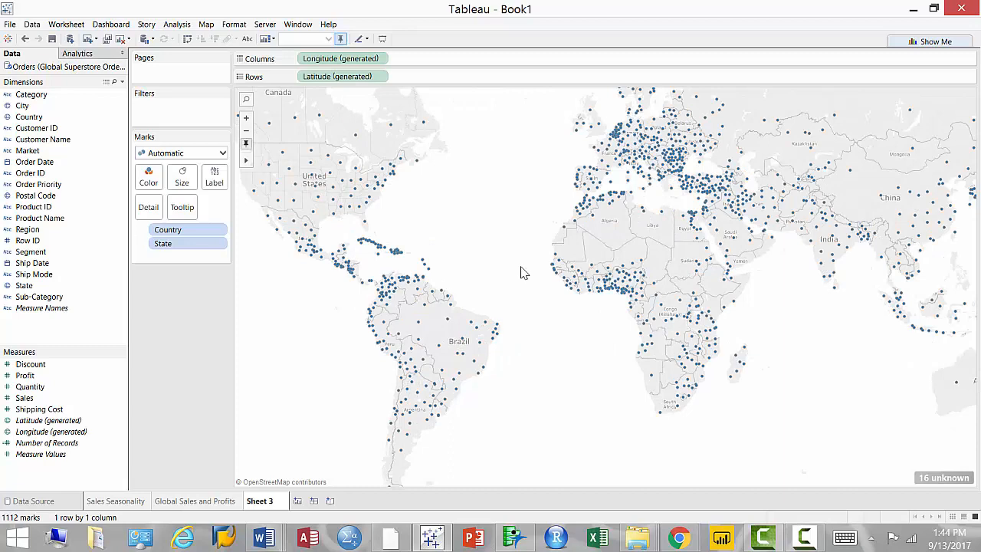
pyautogui.scroll(-1, 520, 272)
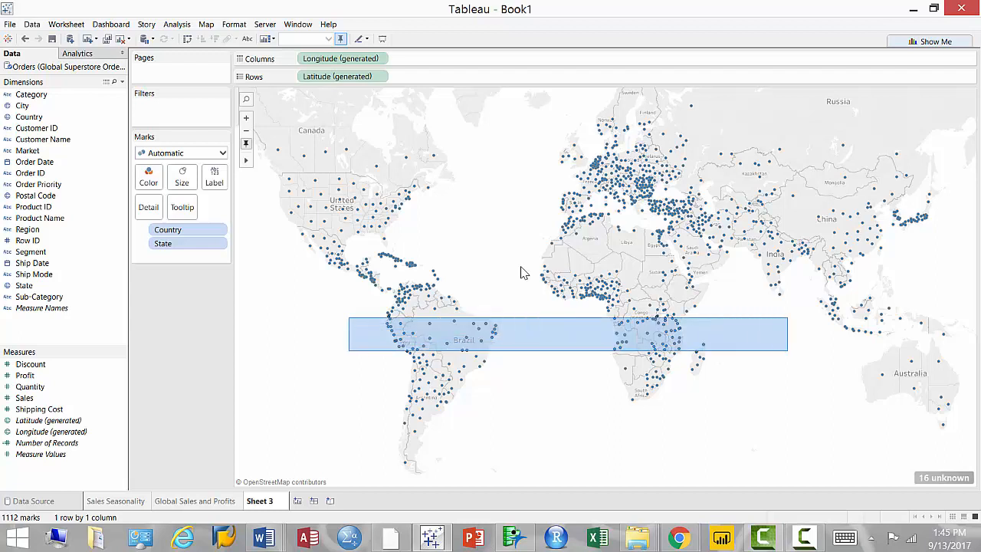
pyautogui.moveTo(938, 355); pyautogui.dragTo(978, 398)
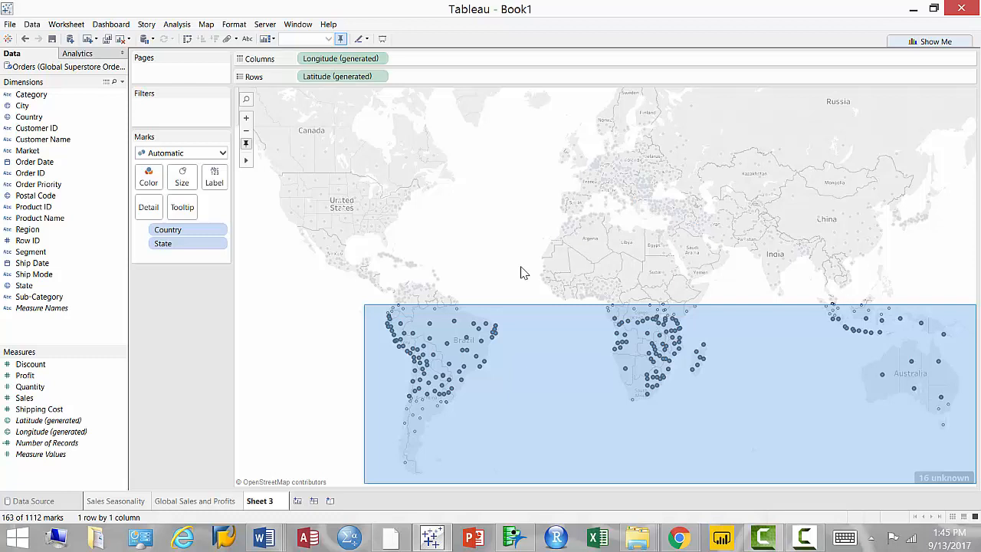
pyautogui.moveTo(364, 304); pyautogui.dragTo(976, 483)
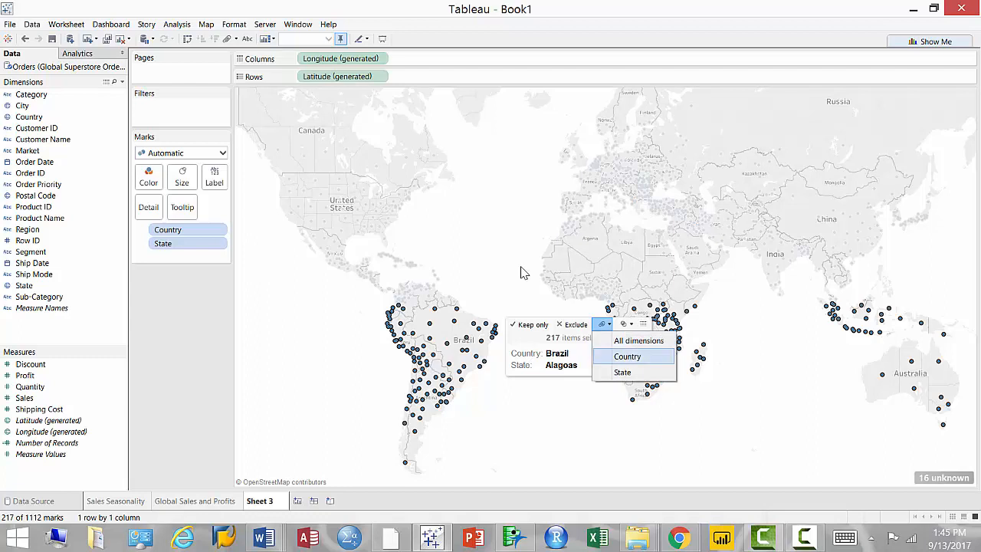
pyautogui.press('Return')
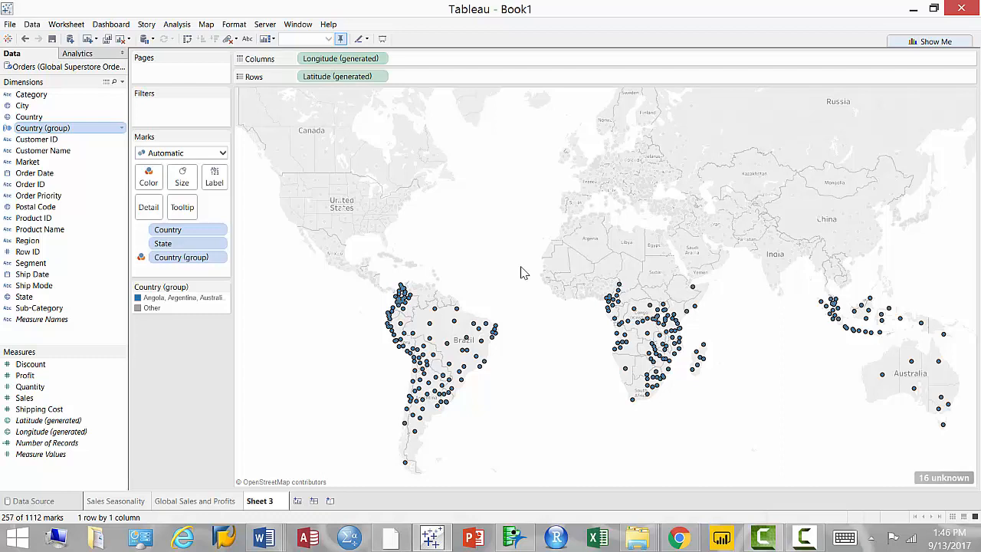
# Rename the Country (group) dimension as "Southern Hemisphere".
pyautogui.rightClick(74, 131)
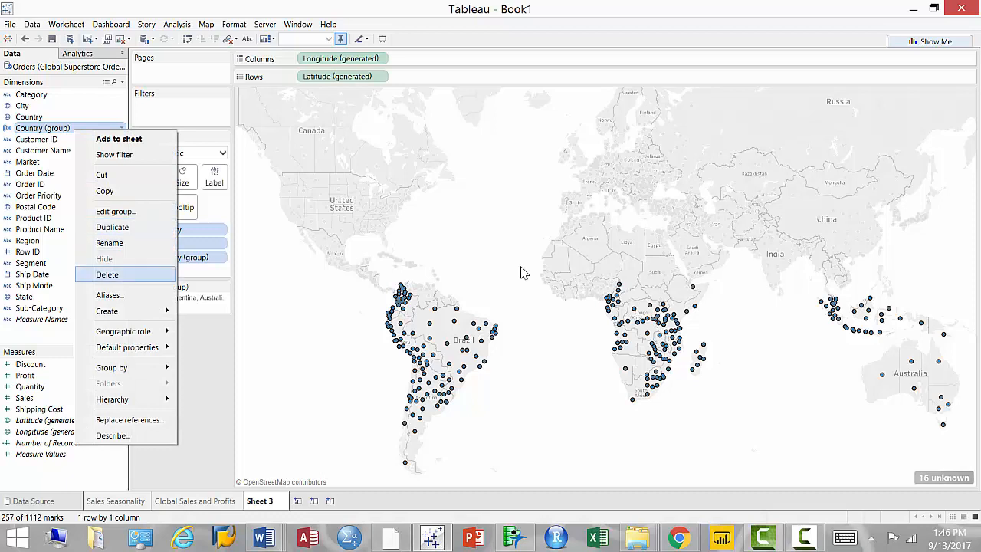
pyautogui.click(109, 248)
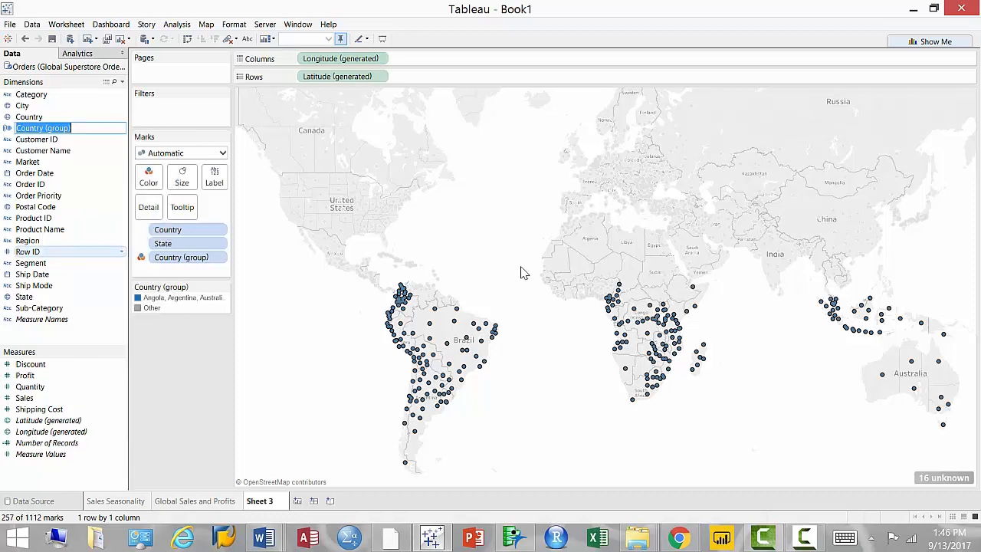
pyautogui.write('Souther')
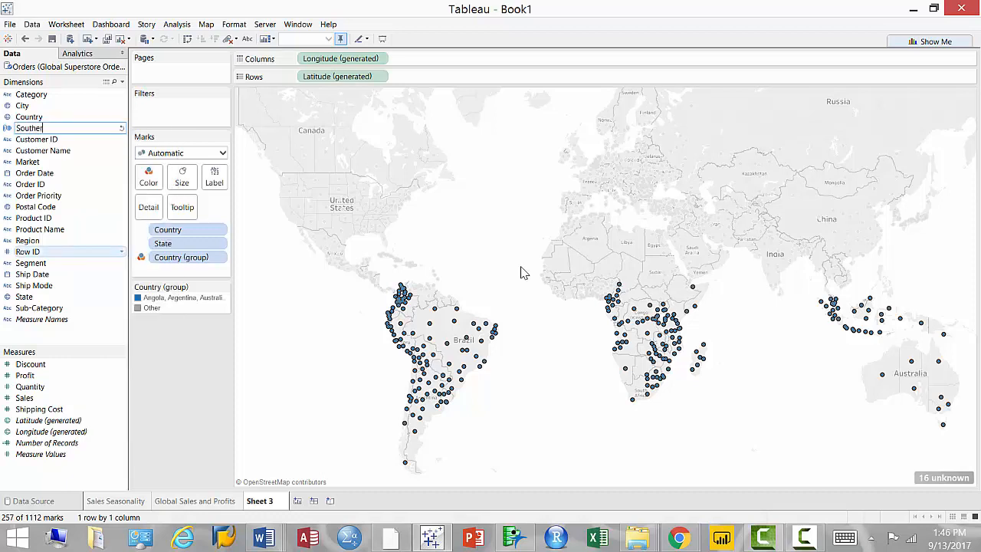
pyautogui.write('n Hemisphere')
pyautogui.press('Return')
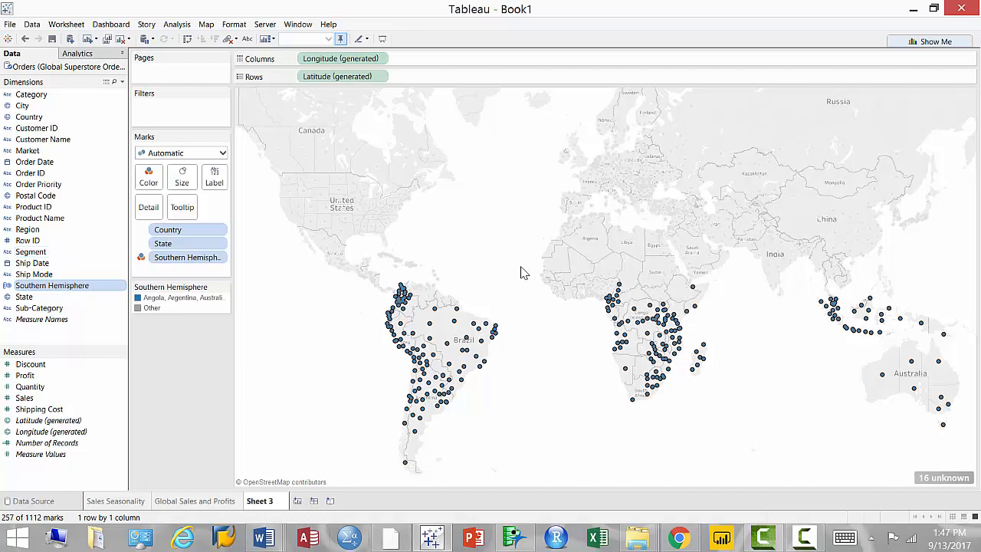
# Delete the Sheet 3 worksheet.
pyautogui.hotkey('shift', 'F10')
pyautogui.press('Up')
pyautogui.press('Up')
pyautogui.press('Up')
pyautogui.press('Up')
pyautogui.press('Up')
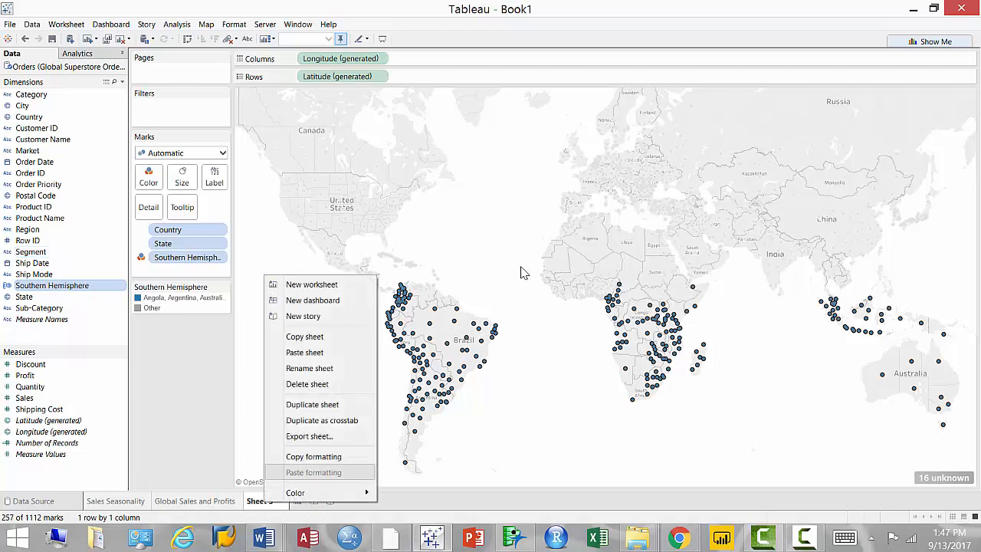
pyautogui.press('Up')
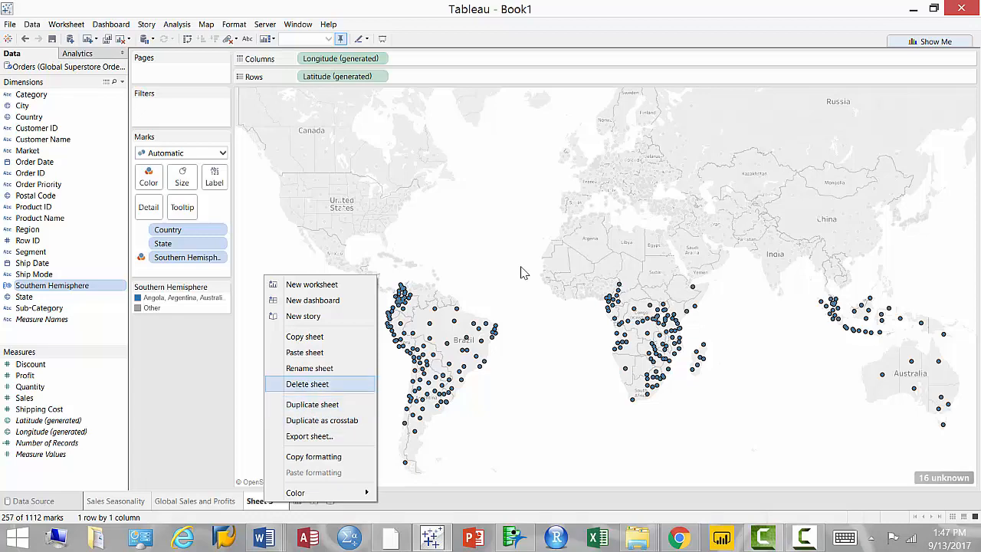
pyautogui.press('Return')
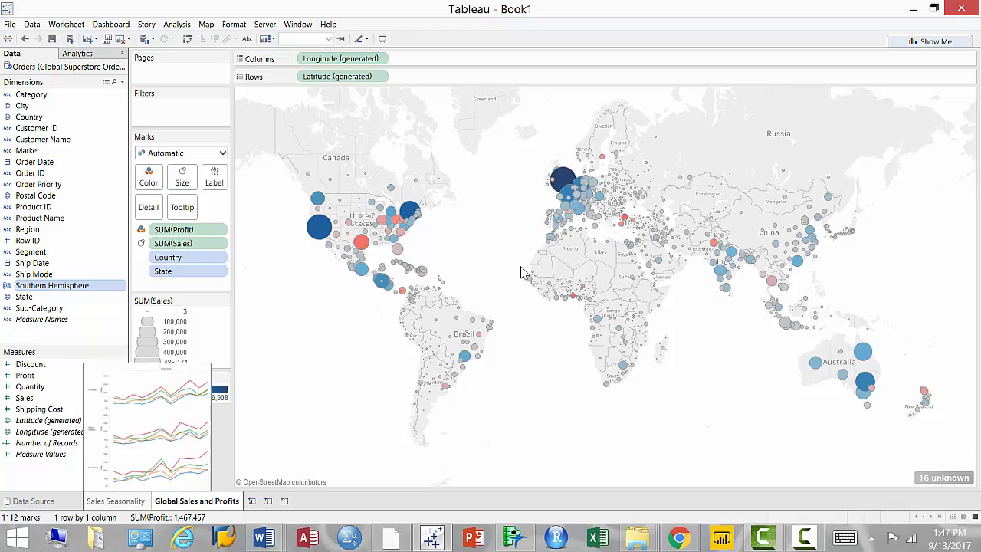
# On the Sales Seasonality worksheet, add Southern Hemisphere to Columns before MONTH(Order Date).
pyautogui.hotkey('ctrl', 'shift', 'Tab')
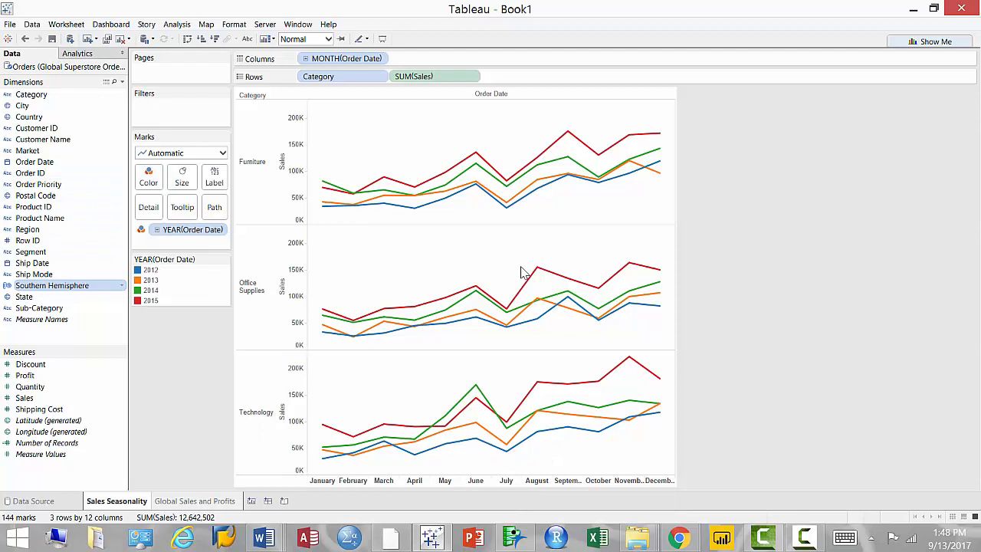
pyautogui.moveTo(53, 285)
pyautogui.mouseDown()
pyautogui.moveTo(262, 96)
pyautogui.moveTo(266, 57)
pyautogui.moveTo(272, 63)
pyautogui.mouseUp()
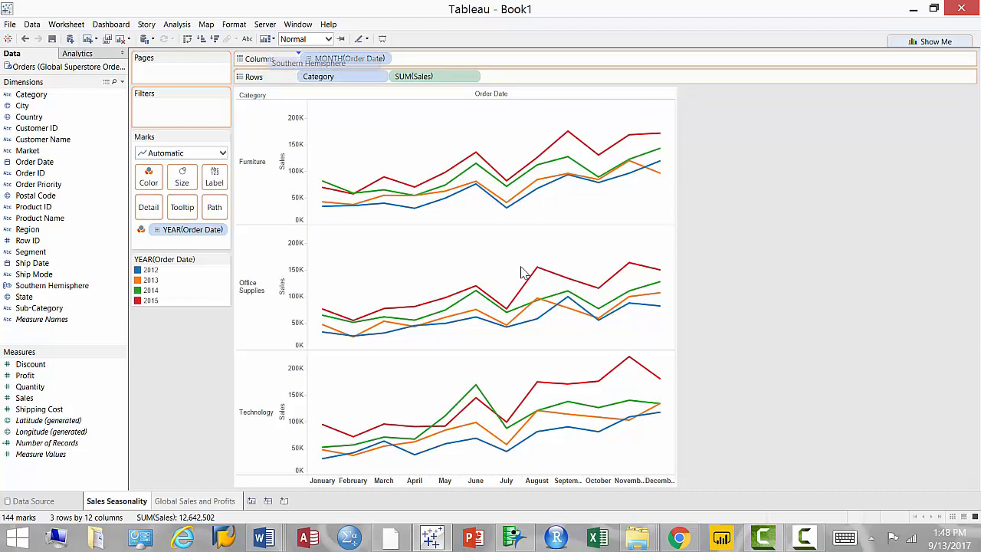
pyautogui.moveTo(272, 63); pyautogui.dragTo(274, 61)
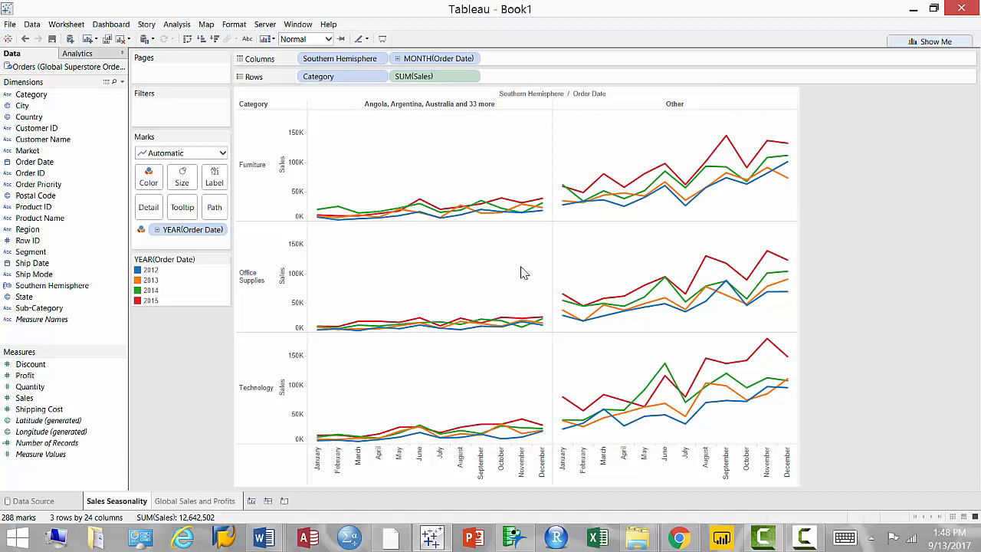
pyautogui.moveTo(521, 272)
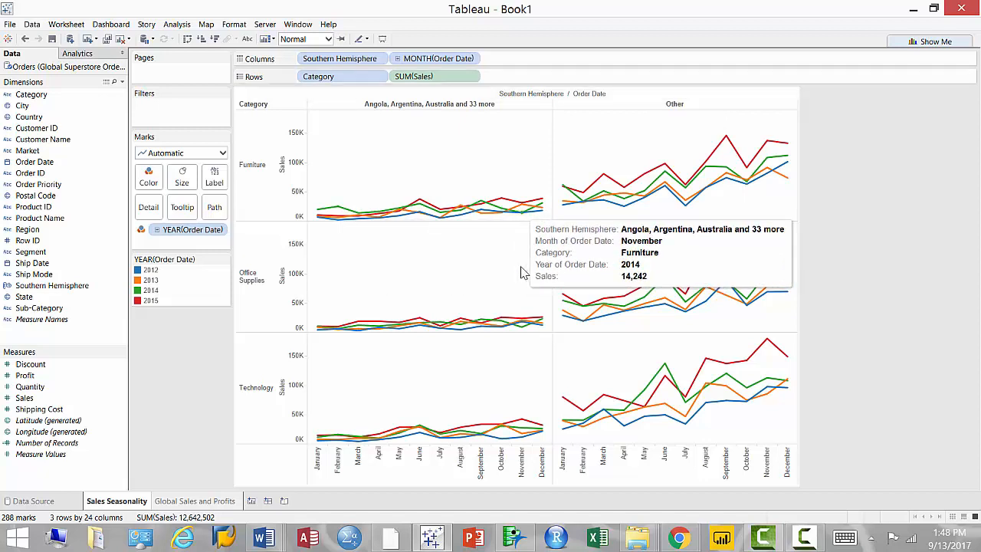